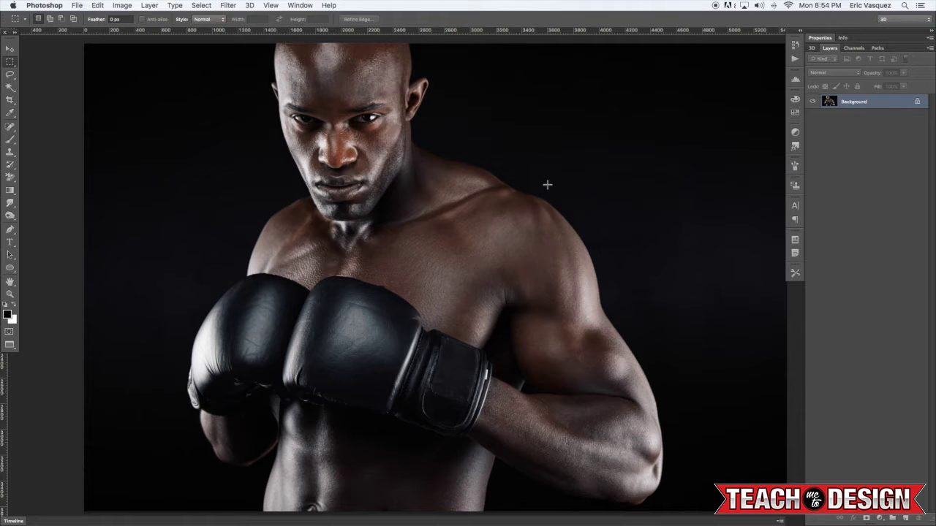
# - Create a new action named Grit FX in the existing action set and start recording it
pyautogui.press('v')
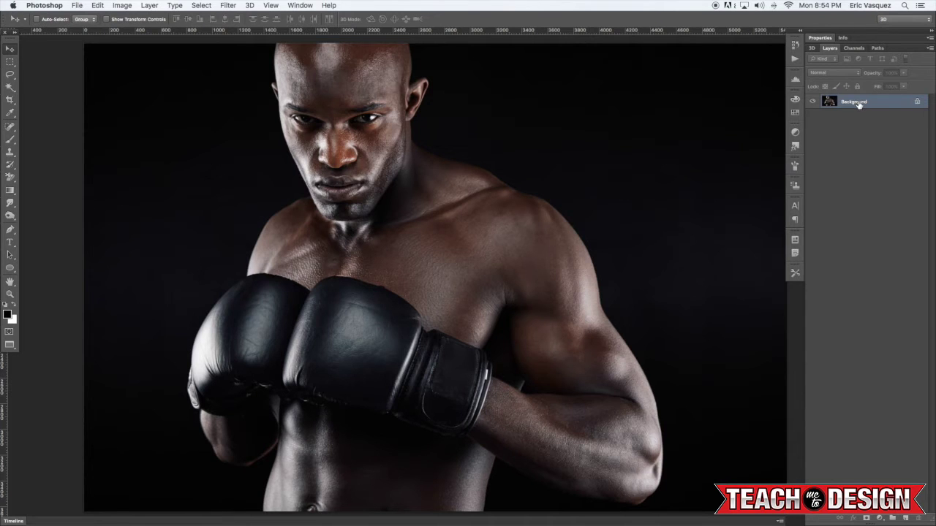
pyautogui.click(795, 58)
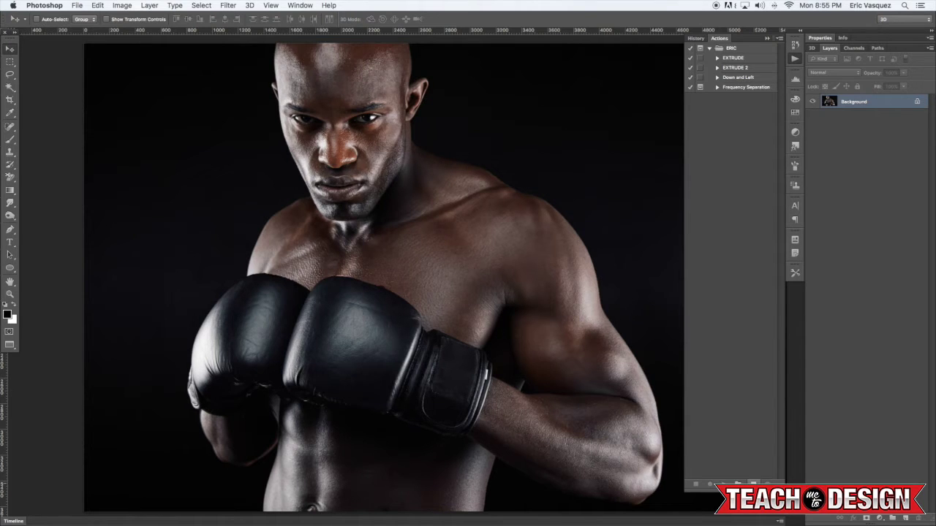
pyautogui.click(754, 483)
pyautogui.write('Grit FX')
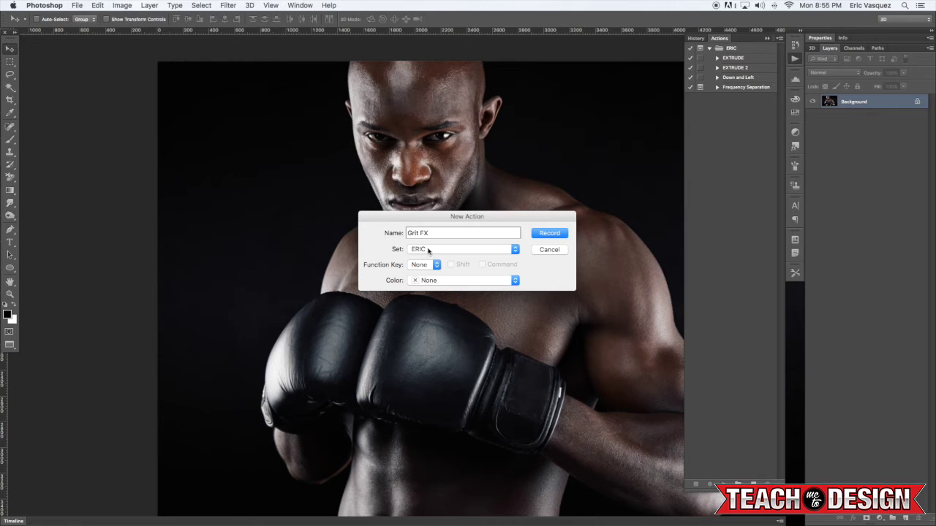
pyautogui.click(547, 236)
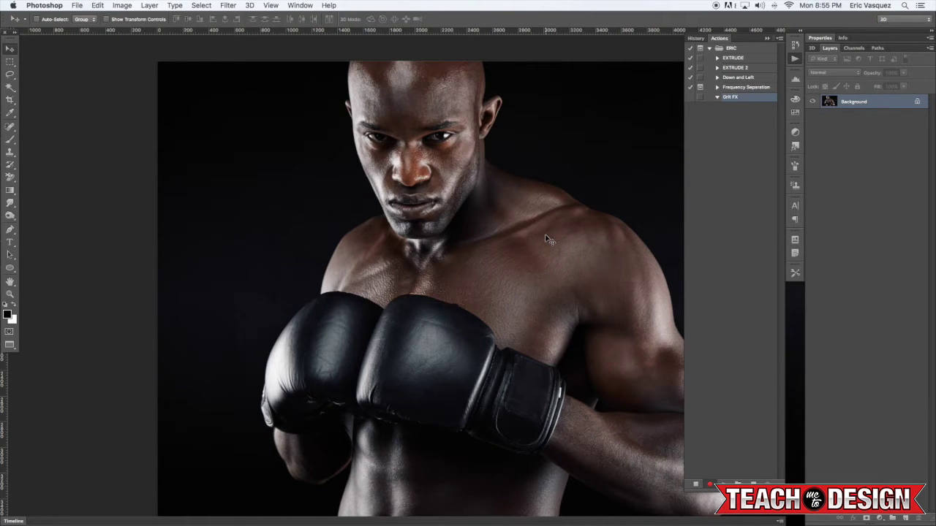
# - Duplicate the Background layer and convert the copy to a smart object
pyautogui.press('super+j')
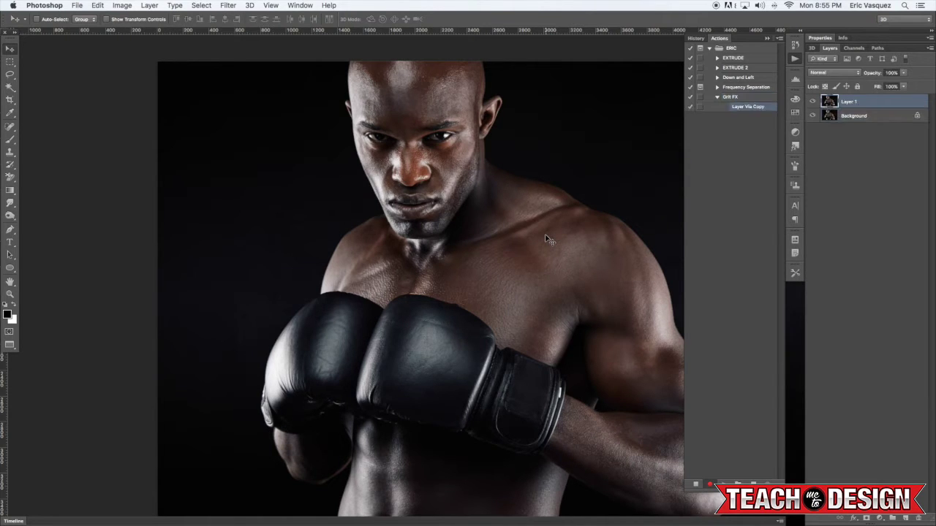
pyautogui.rightClick(874, 103)
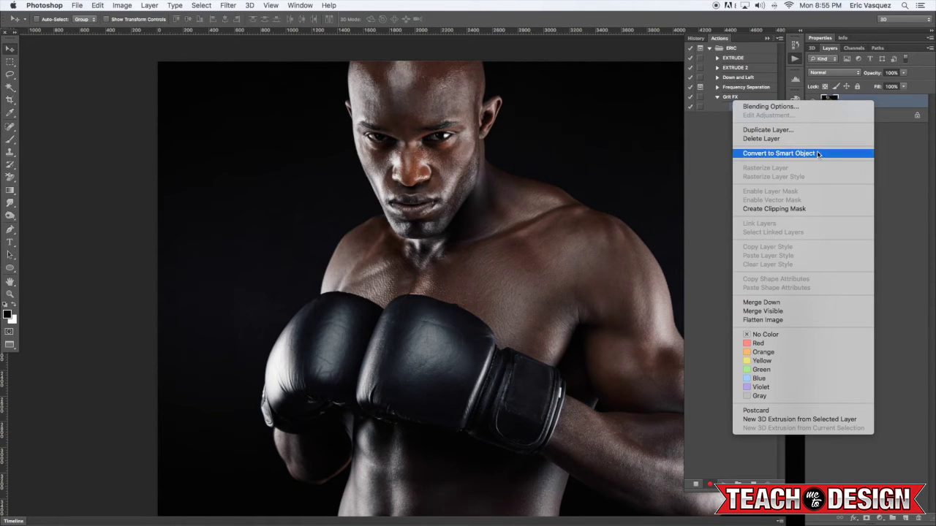
pyautogui.click(779, 154)
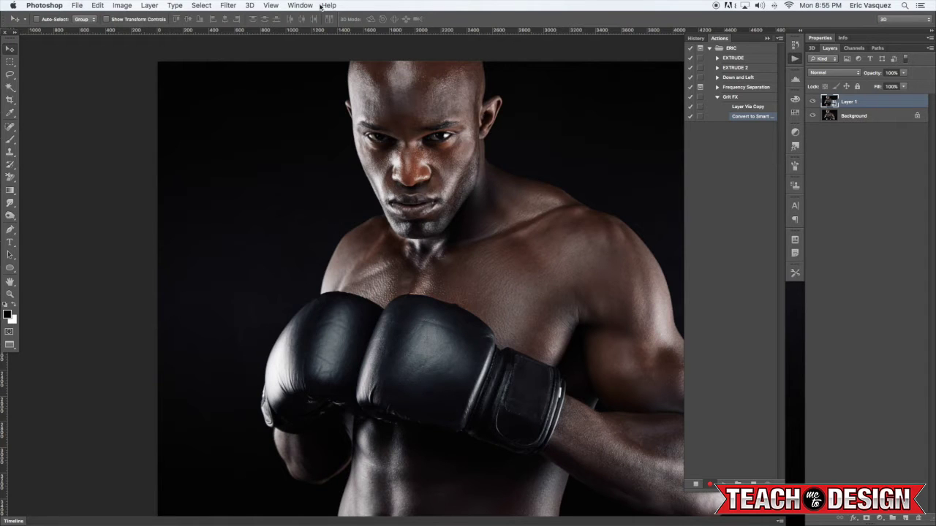
# - Start a Shadows/Highlights adjustment on Layer 1 with the shadows amount at 15% and tonal width at 43%
pyautogui.click(128, 7)
pyautogui.moveTo(139, 36)
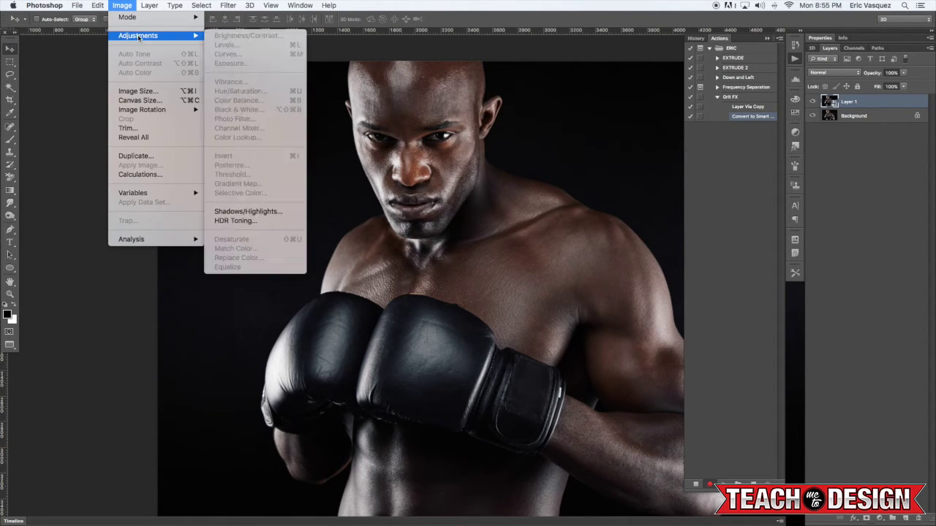
pyautogui.click(267, 211)
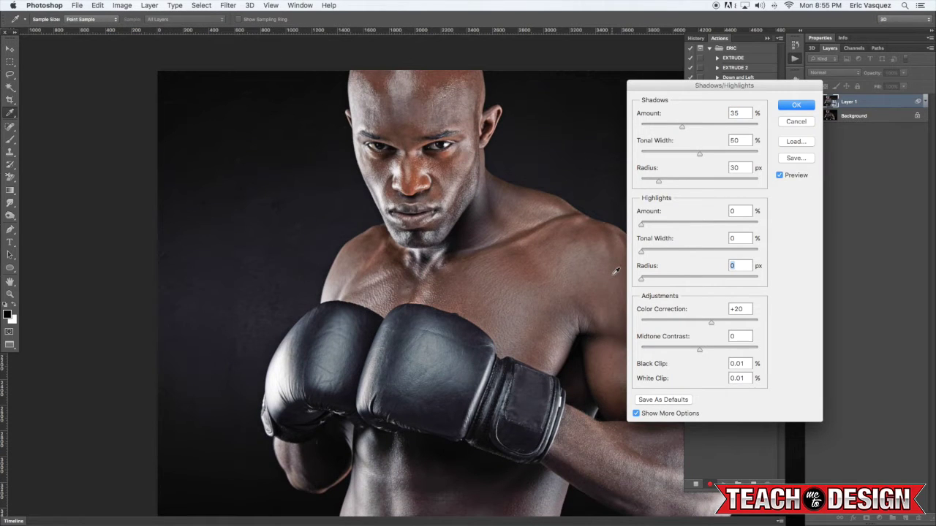
pyautogui.moveTo(676, 126); pyautogui.dragTo(658, 127)
pyautogui.moveTo(698, 154); pyautogui.dragTo(691, 154)
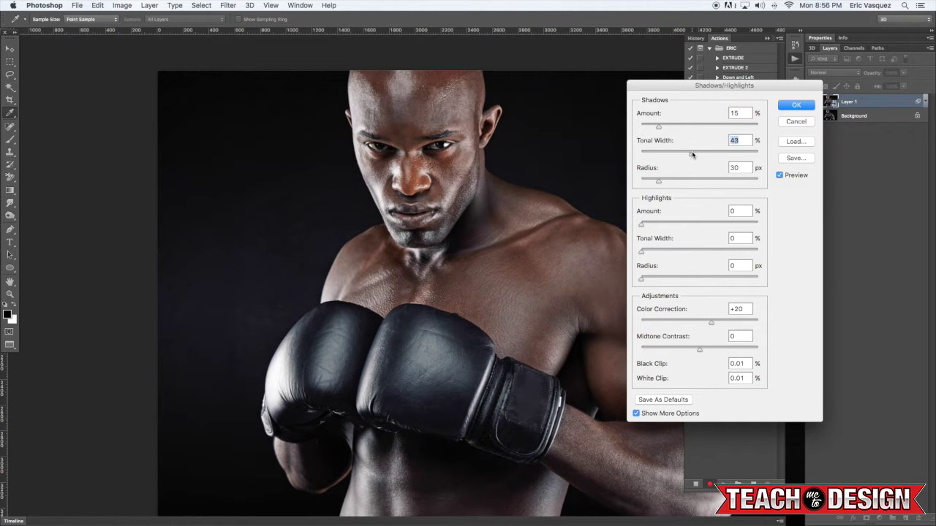
# - Compare the image with and without the Shadows/Highlights adjustment by switching its preview off and on repeatedly
pyautogui.click(779, 175)
pyautogui.click(779, 176)
pyautogui.click(779, 175)
pyautogui.click(779, 175)
pyautogui.click(780, 176)
pyautogui.click(780, 175)
pyautogui.click(779, 176)
pyautogui.click(779, 175)
pyautogui.click(779, 175)
# - Set the shadows amount to 12% and tonal width to 24%, and apply the Shadows/Highlights adjustment
pyautogui.moveTo(658, 126); pyautogui.dragTo(656, 128)
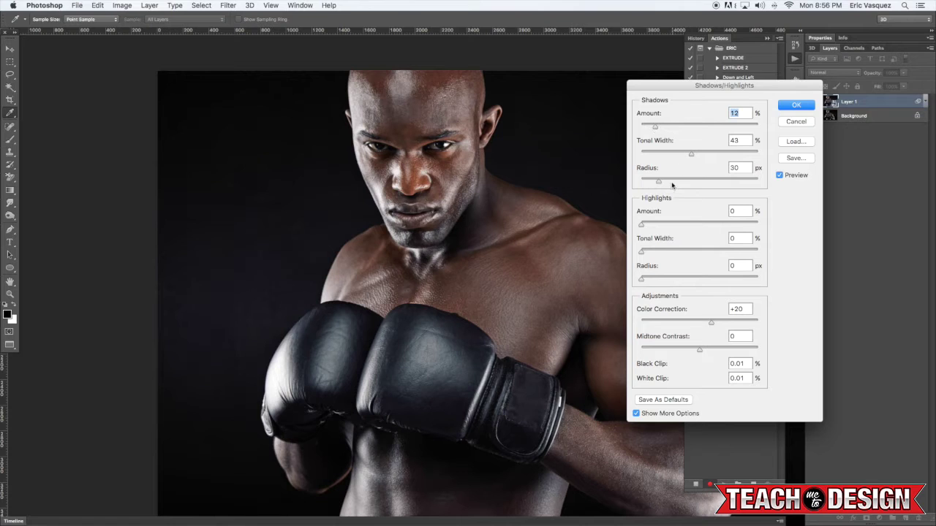
pyautogui.moveTo(690, 154); pyautogui.dragTo(670, 155)
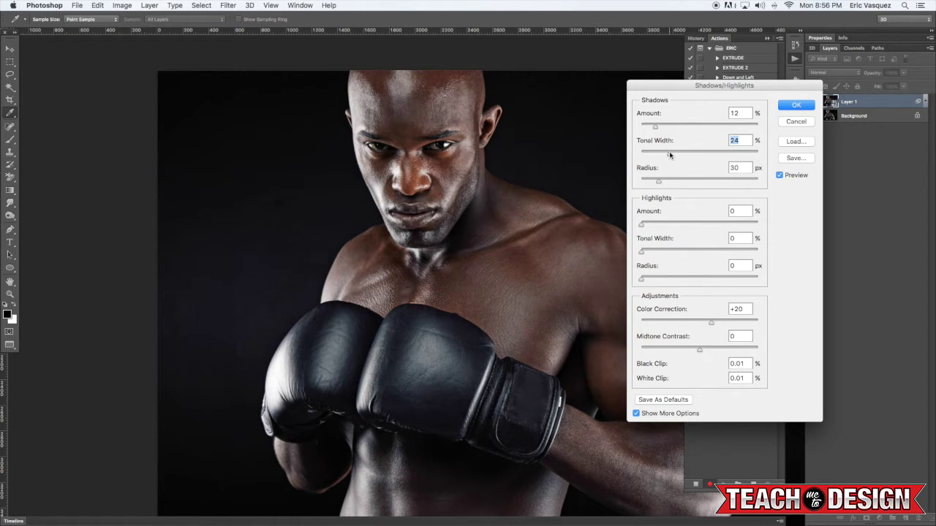
pyautogui.click(794, 106)
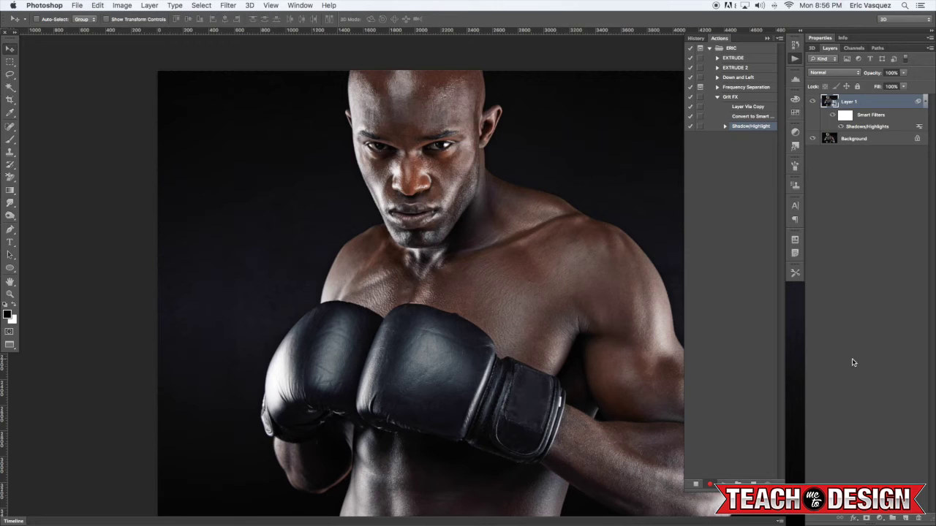
# - Add a Black & White adjustment layer clipped to Layer 1
pyautogui.click(879, 520)
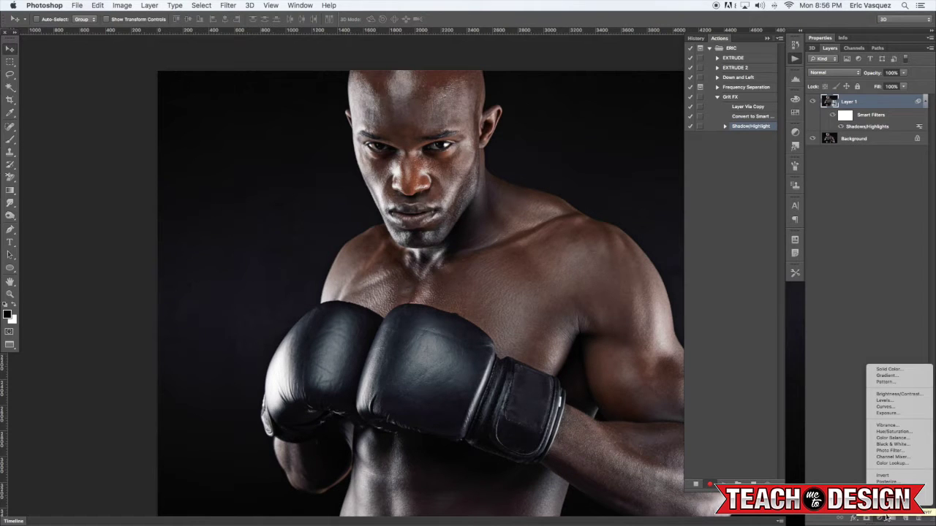
pyautogui.keyDown('alt'); pyautogui.click(890, 445); pyautogui.keyUp('alt')
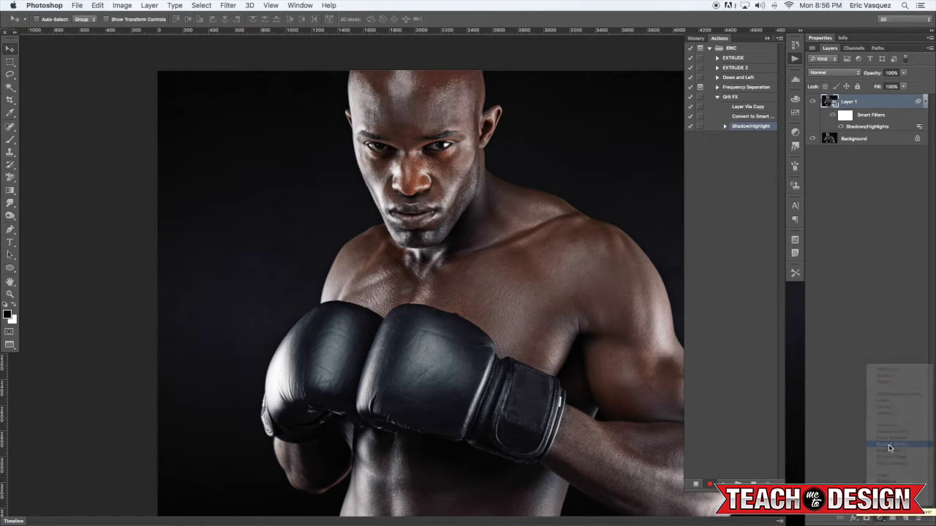
pyautogui.click(349, 217)
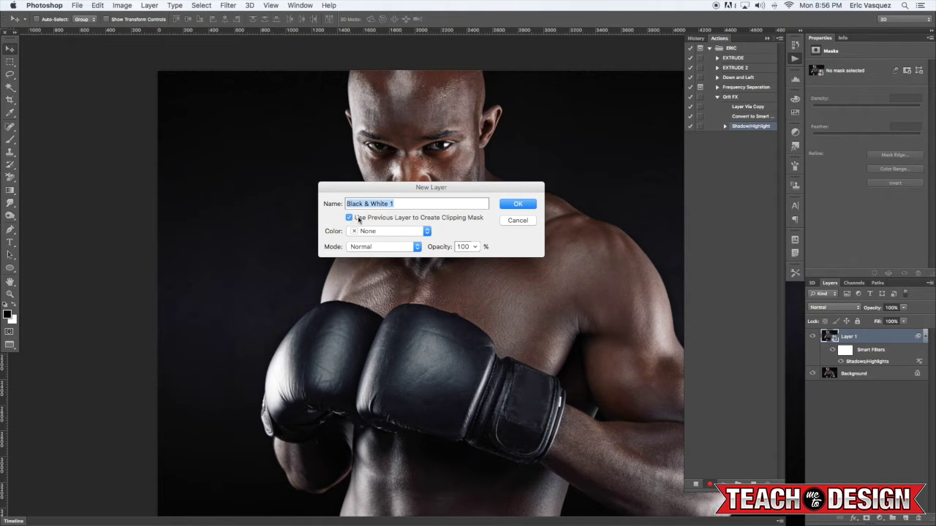
pyautogui.click(518, 204)
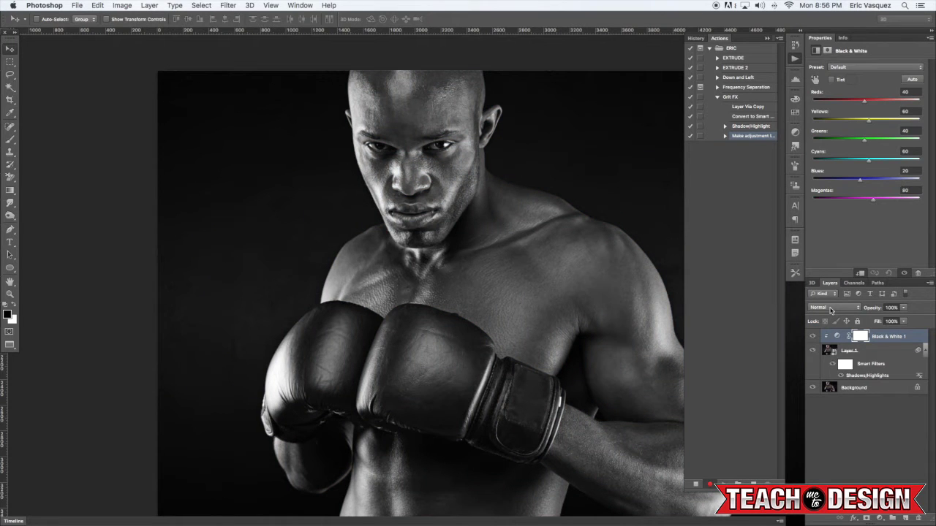
# - Open the Black & White layer's blending options, try the Soft Light blend mode, and set the mode to Overlay
pyautogui.doubleClick(926, 332)
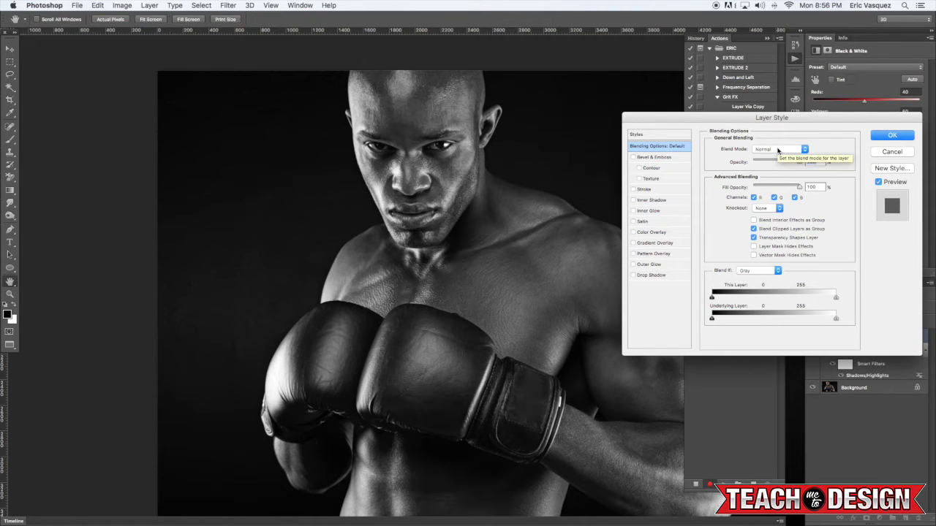
pyautogui.click(777, 150)
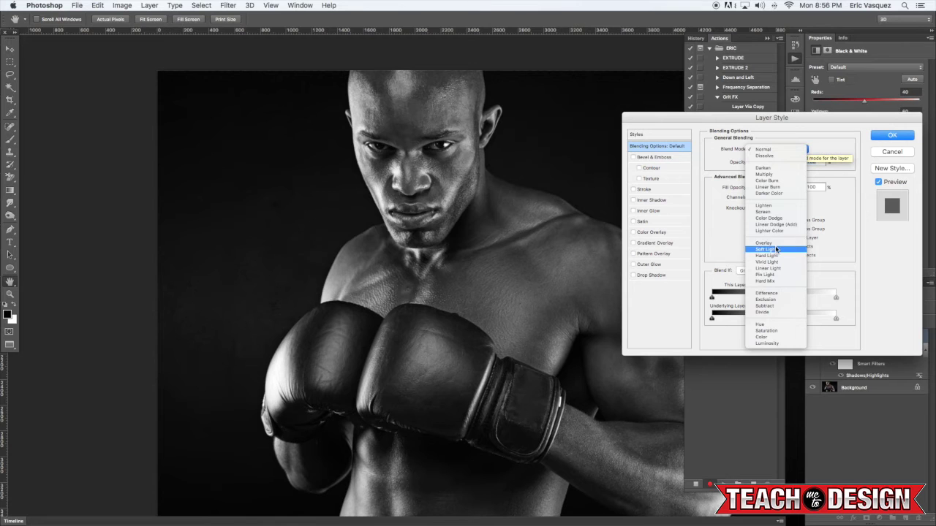
pyautogui.click(763, 243)
pyautogui.moveTo(734, 121); pyautogui.dragTo(664, 109)
pyautogui.click(710, 139)
pyautogui.click(709, 144)
pyautogui.click(709, 139)
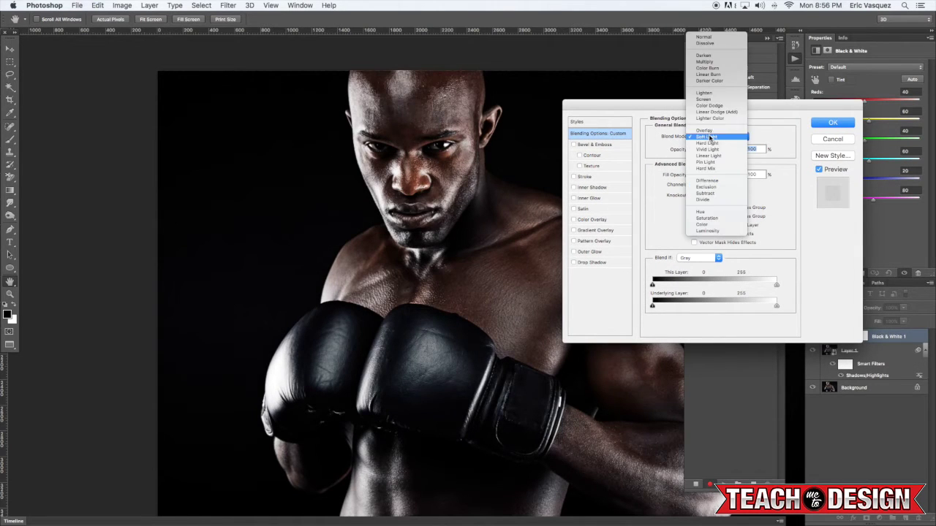
pyautogui.click(704, 130)
pyautogui.moveTo(722, 107); pyautogui.dragTo(647, 222)
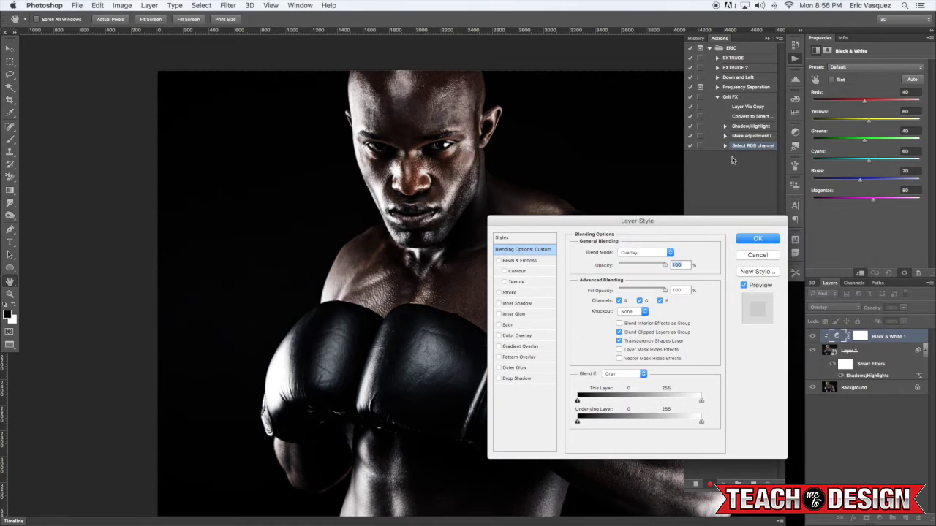
# - Switch the Black & White layer to Soft Light for comparison and return it to Overlay
pyautogui.click(646, 252)
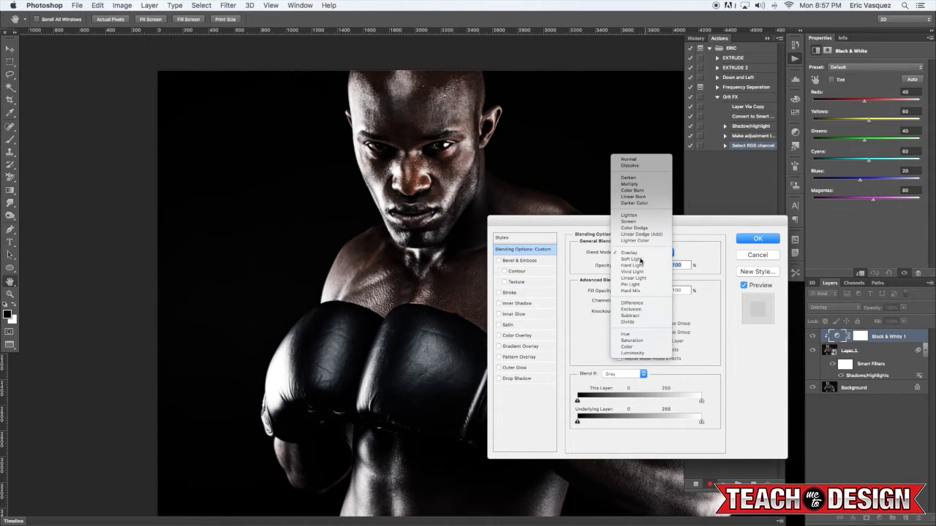
pyautogui.click(631, 258)
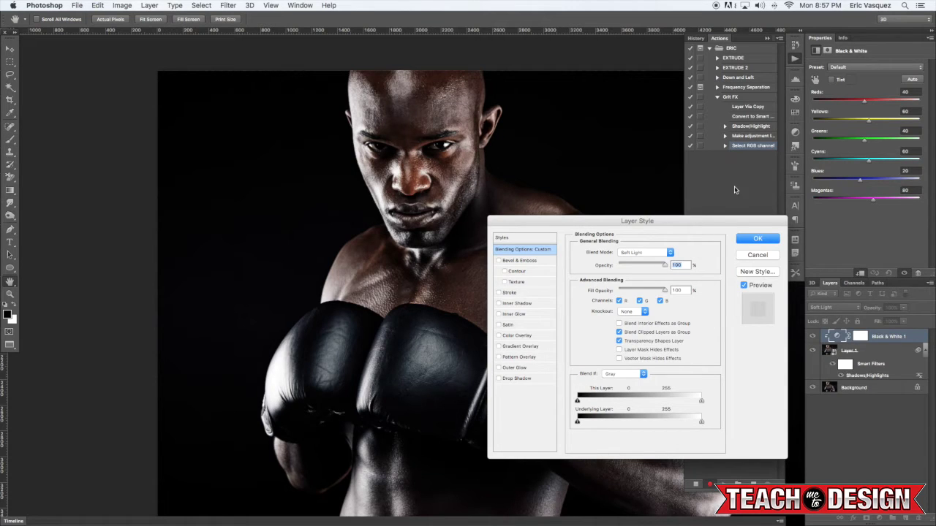
pyautogui.click(664, 253)
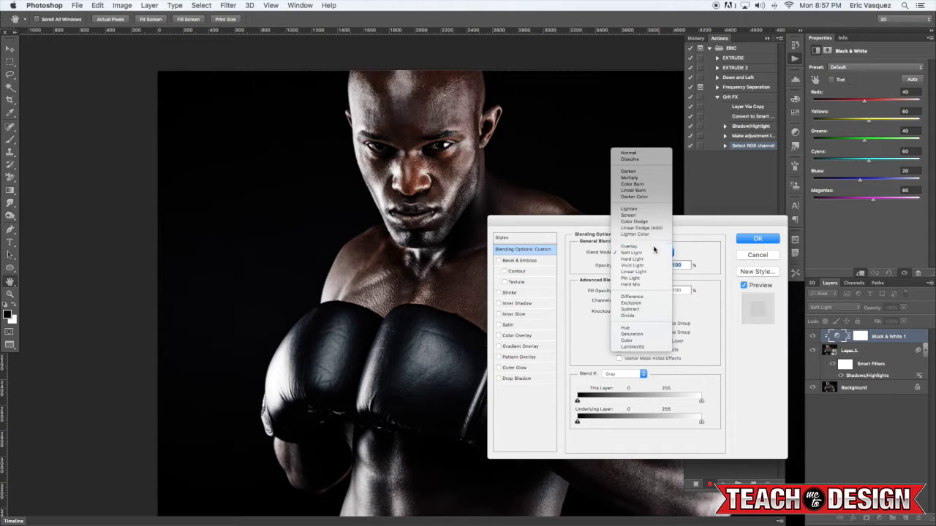
pyautogui.click(653, 248)
pyautogui.click(648, 252)
pyautogui.click(688, 257)
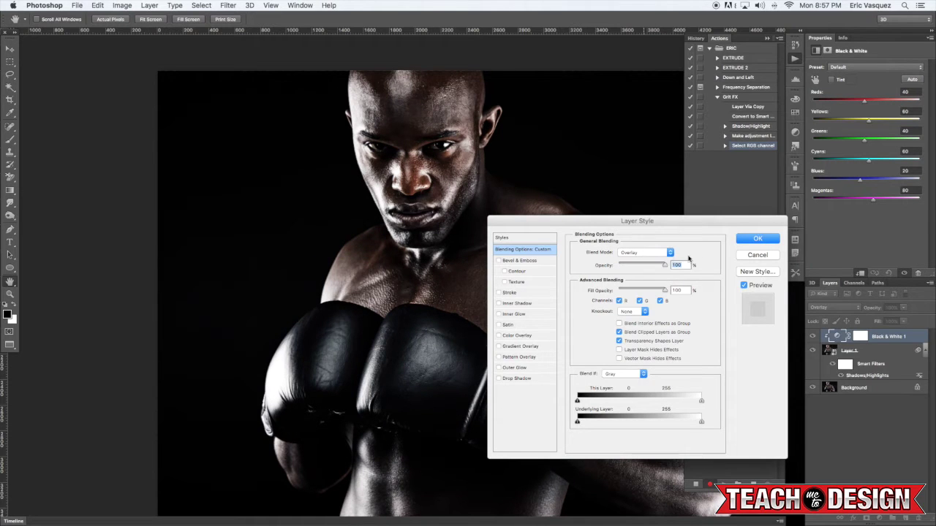
# - Set the Black & White layer's opacity to 40%, compare with the preview off, and apply the blending options
pyautogui.moveTo(664, 265); pyautogui.dragTo(637, 268)
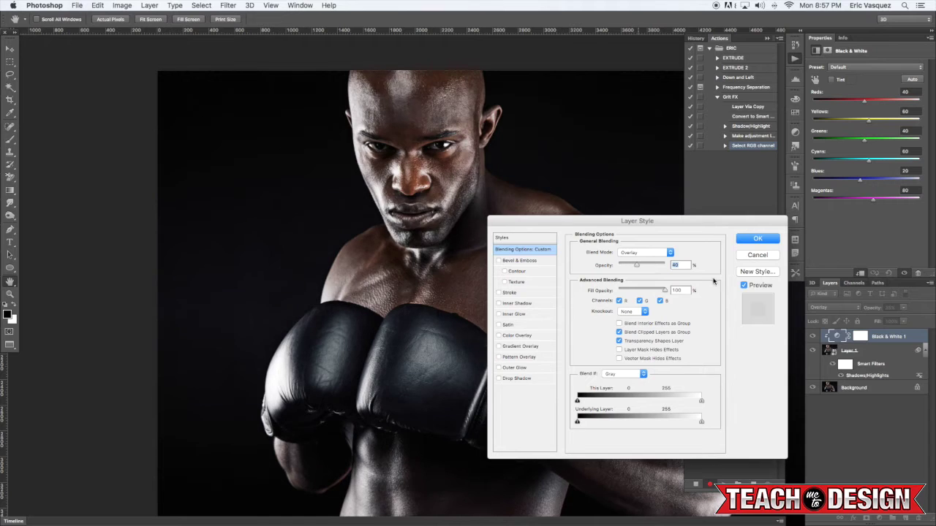
pyautogui.click(744, 286)
pyautogui.click(743, 285)
pyautogui.click(755, 240)
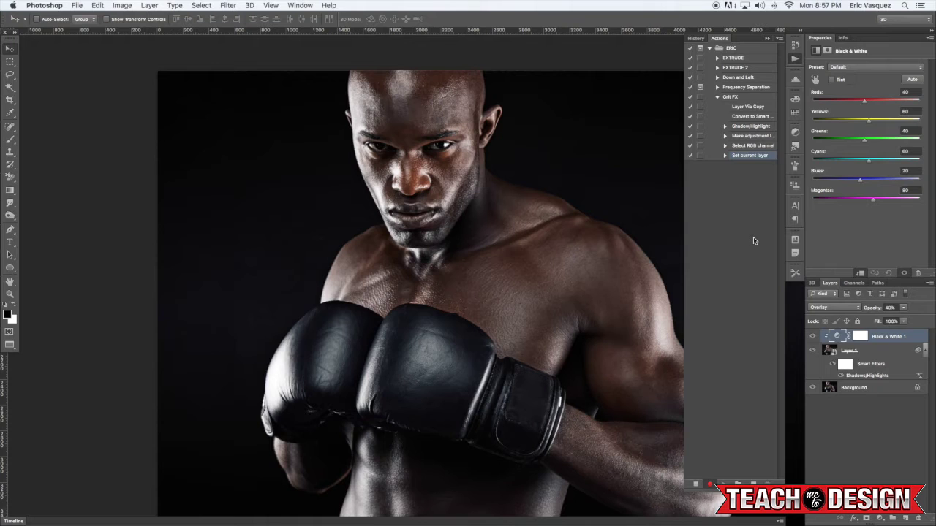
# - Record moving the layer selection down to Layer 1, up to the Black & White layer, and down again
pyautogui.hotkey('alt', '[')
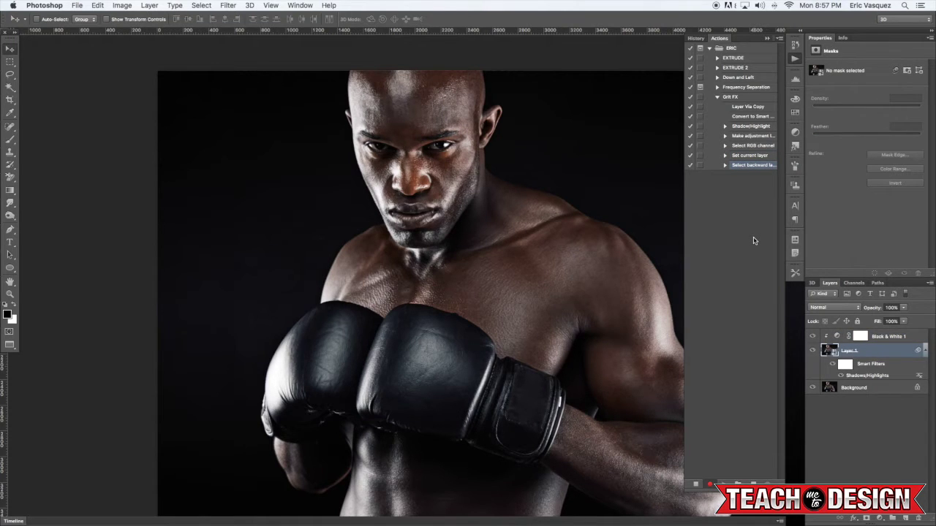
pyautogui.hotkey('alt', ']')
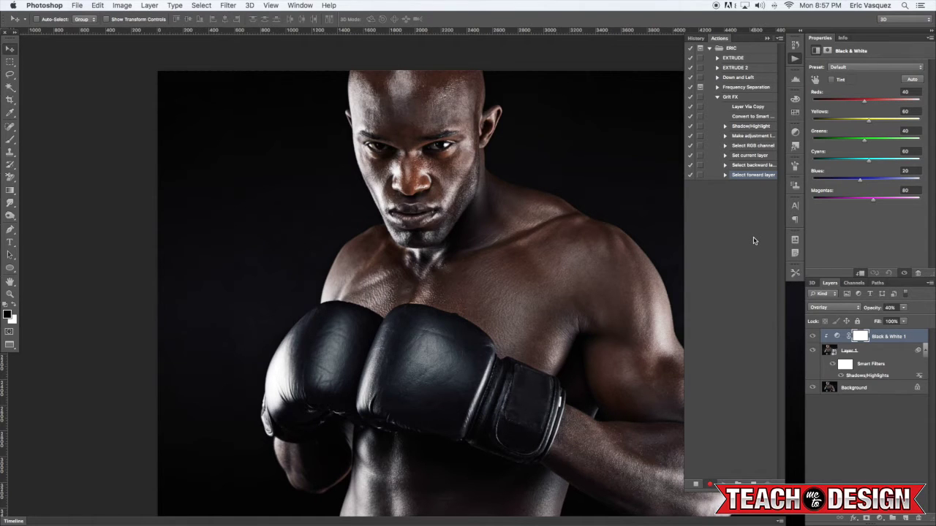
pyautogui.hotkey('alt', '[')
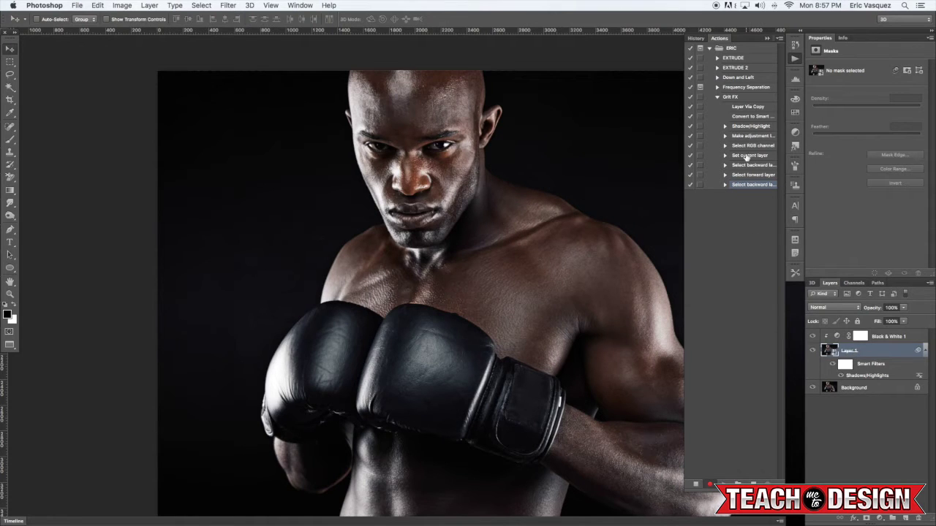
# - Stop recording and delete the three layer-selection steps at the end of the Grit FX action
pyautogui.click(696, 485)
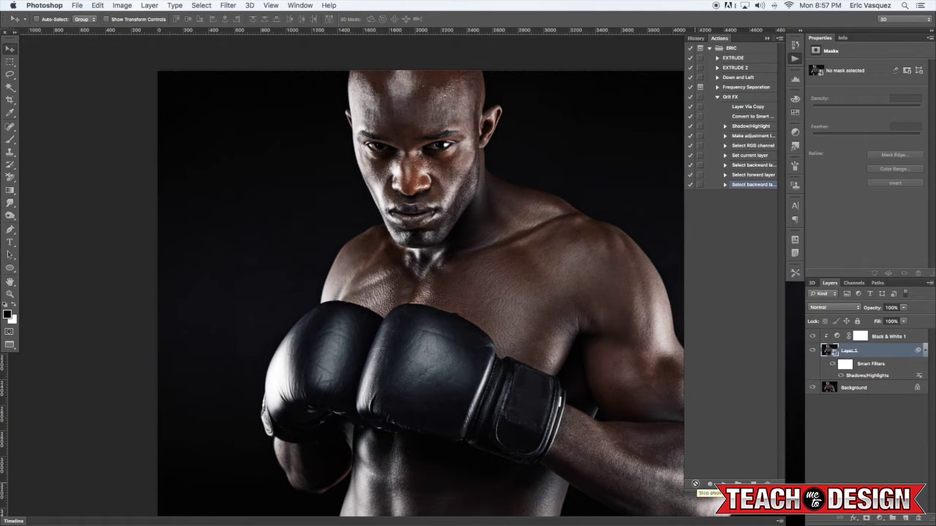
pyautogui.keyDown('shift'); pyautogui.click(757, 156); pyautogui.keyUp('shift')
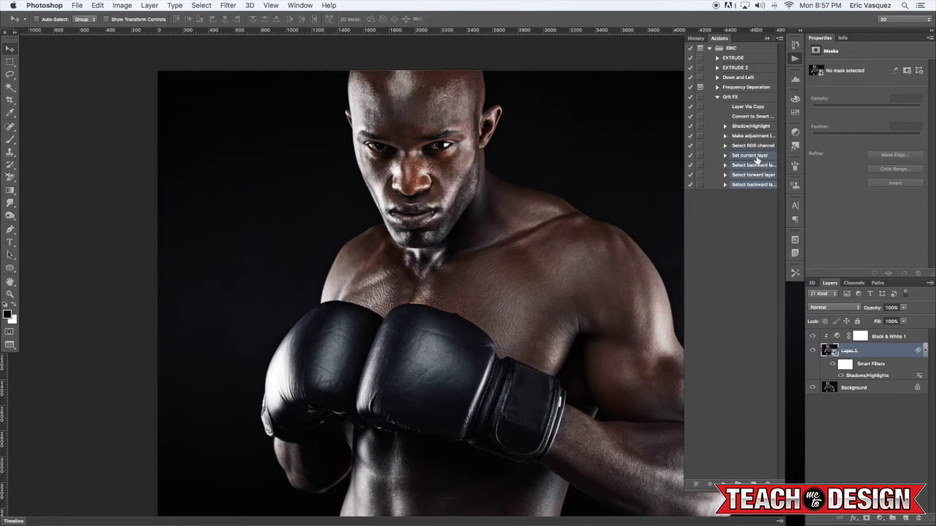
pyautogui.keyDown('super'); pyautogui.click(756, 156); pyautogui.keyUp('super')
pyautogui.click(766, 483)
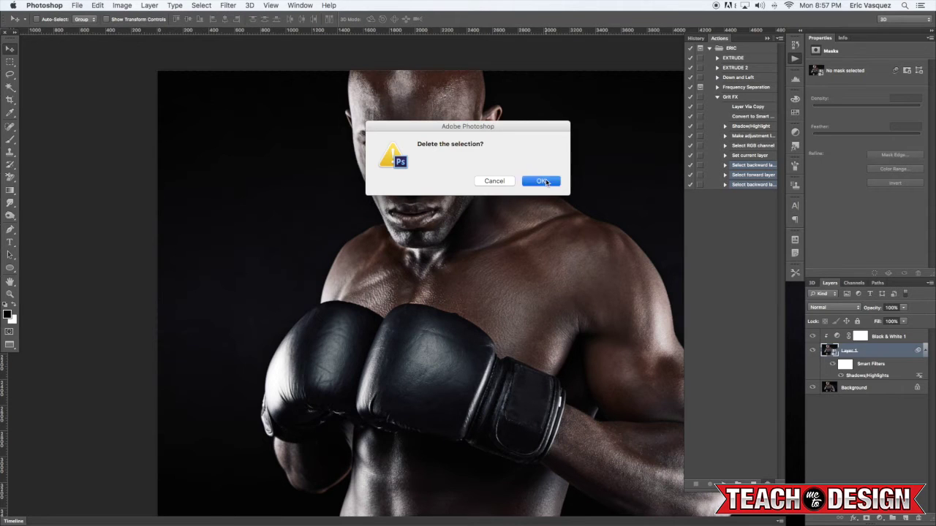
pyautogui.click(542, 182)
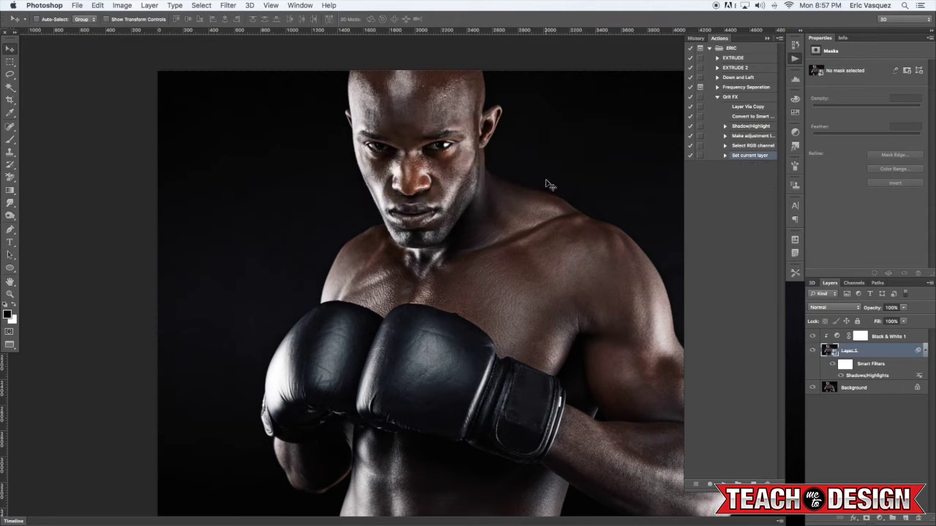
# - Revert the photo to its original opened snapshot and play the Grit FX action on it
pyautogui.click(796, 45)
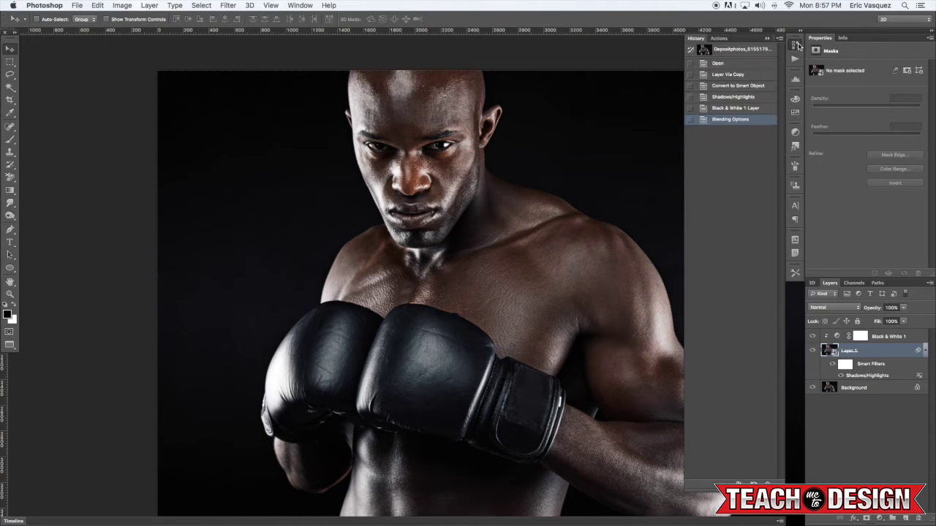
pyautogui.click(737, 54)
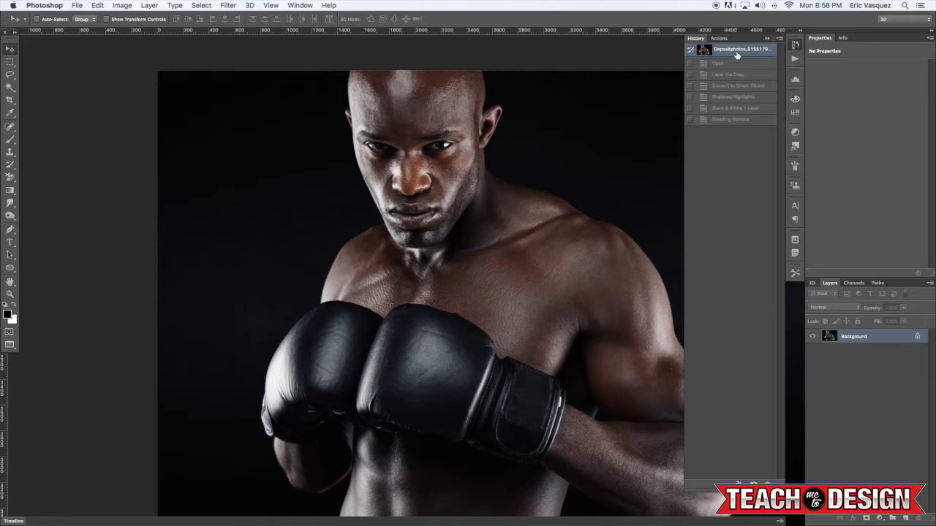
pyautogui.click(795, 61)
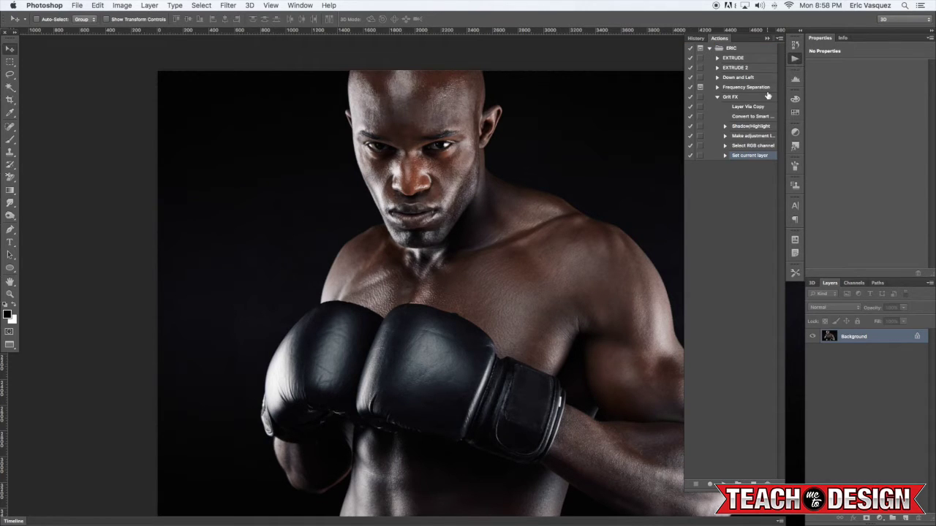
pyautogui.click(733, 98)
pyautogui.doubleClick(731, 98)
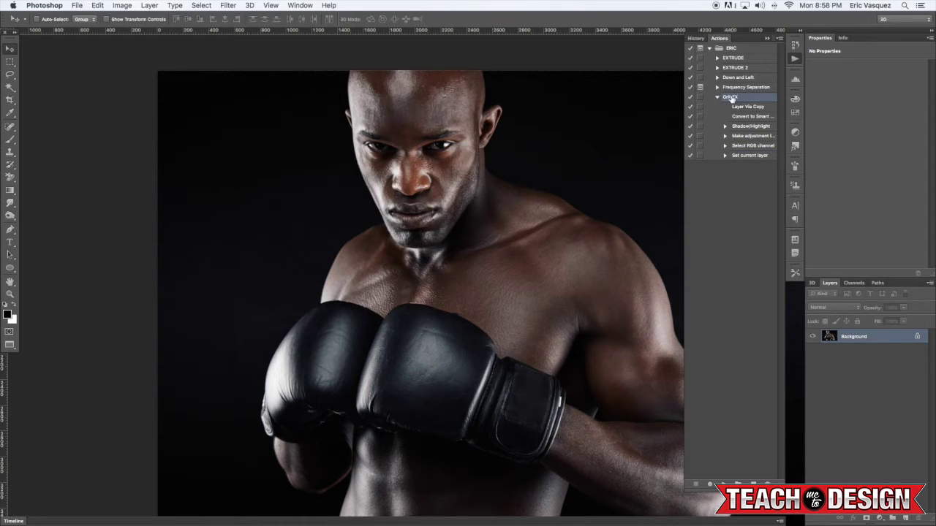
pyautogui.press('Return')
pyautogui.click(722, 484)
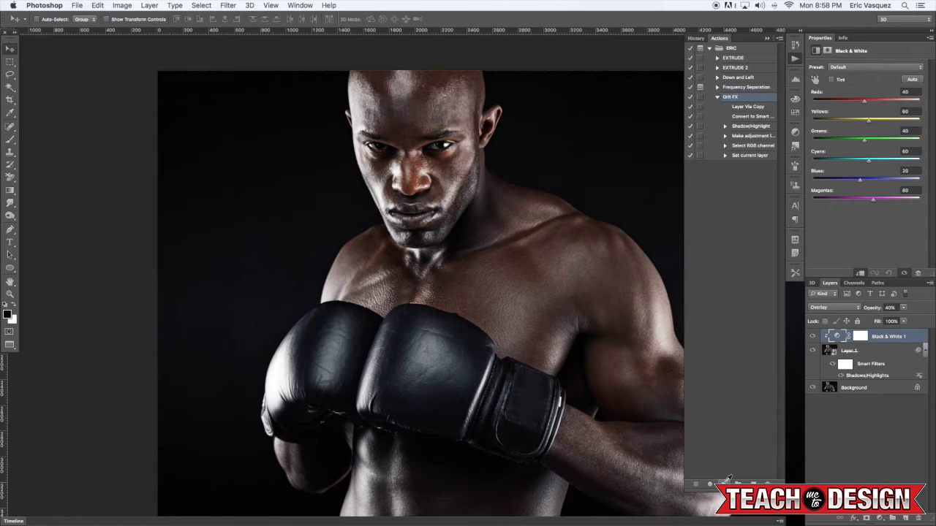
# - Resume recording after the last step of the Grit FX action and move the layer selection down to Layer 1
pyautogui.click(751, 156)
pyautogui.click(710, 484)
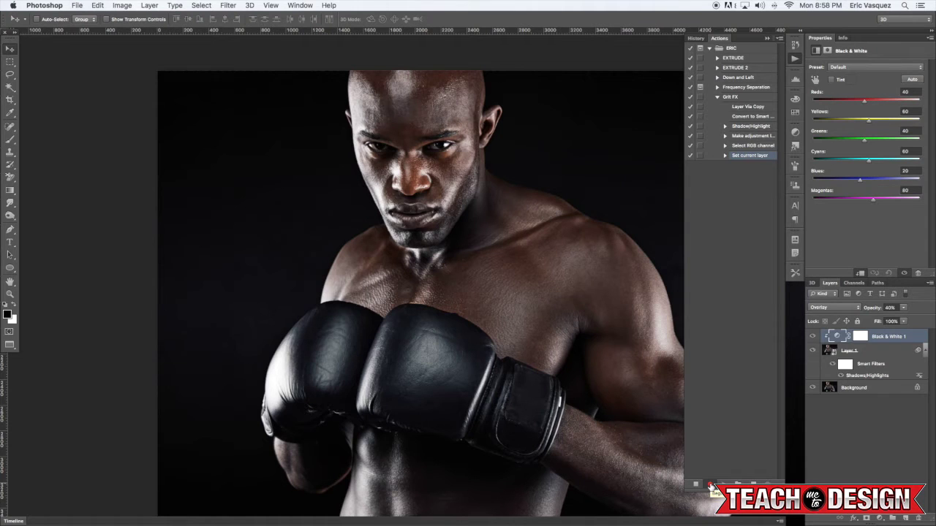
pyautogui.hotkey('alt', '[')
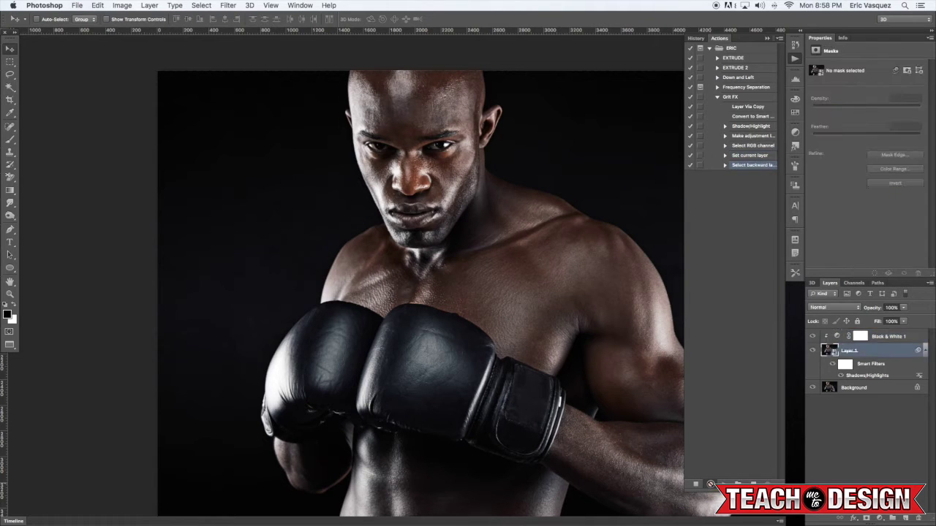
# - Add a second Black & White adjustment layer directly above Layer 1 and set its opacity to 35% in the blending options
pyautogui.click(880, 518)
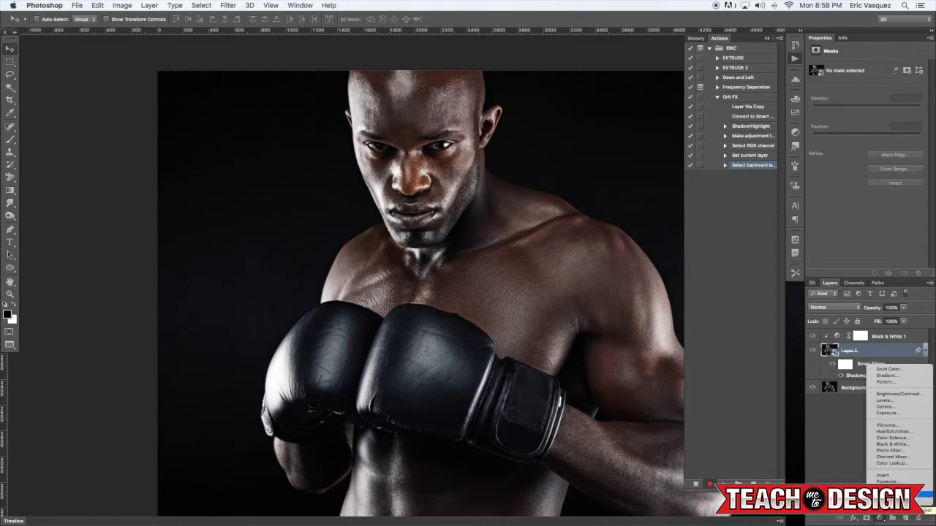
pyautogui.click(884, 444)
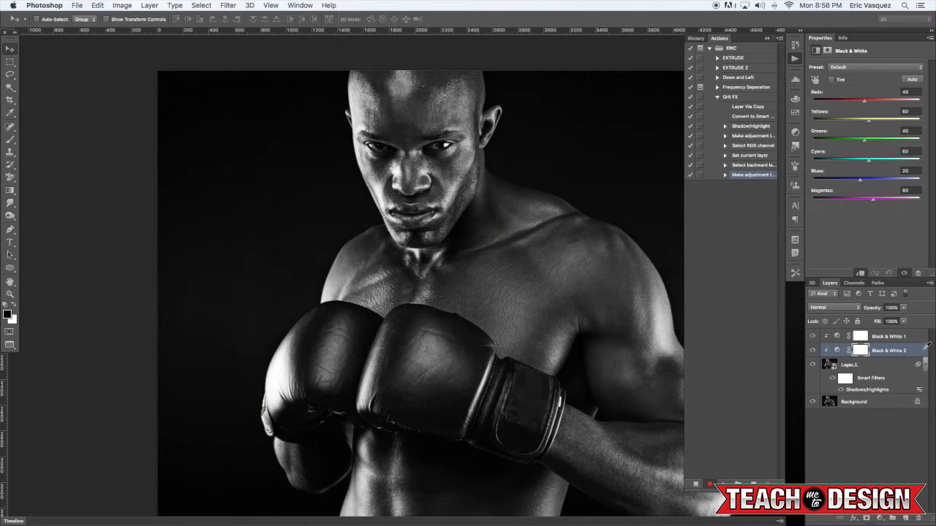
pyautogui.doubleClick(923, 351)
pyautogui.moveTo(663, 270); pyautogui.dragTo(634, 266)
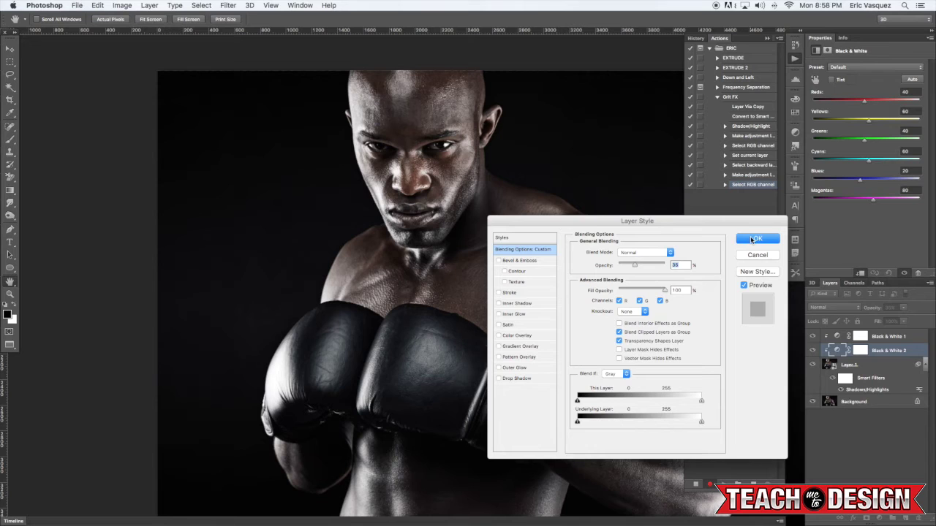
pyautogui.click(751, 240)
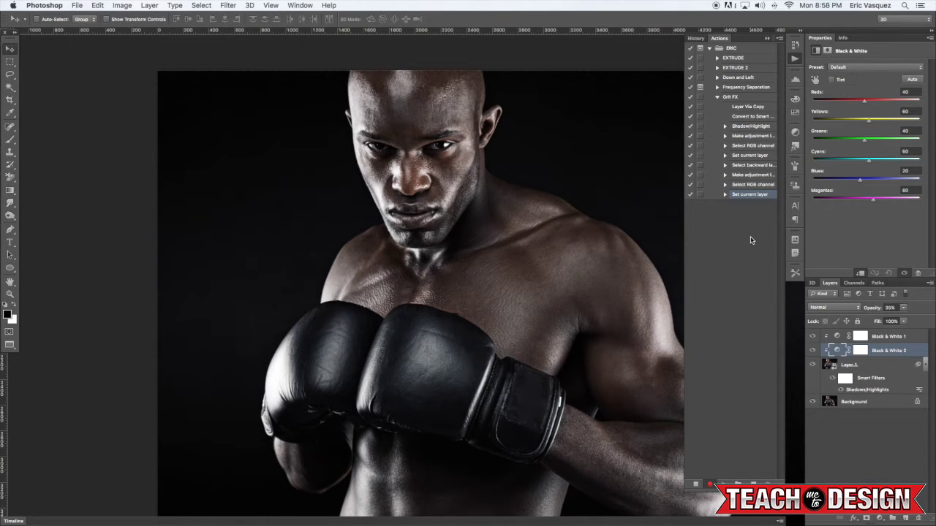
# - Select Layer 1 together with both Black & White layers, then duplicate them and merge the copies into one layer
pyautogui.hotkey('alt', '[')
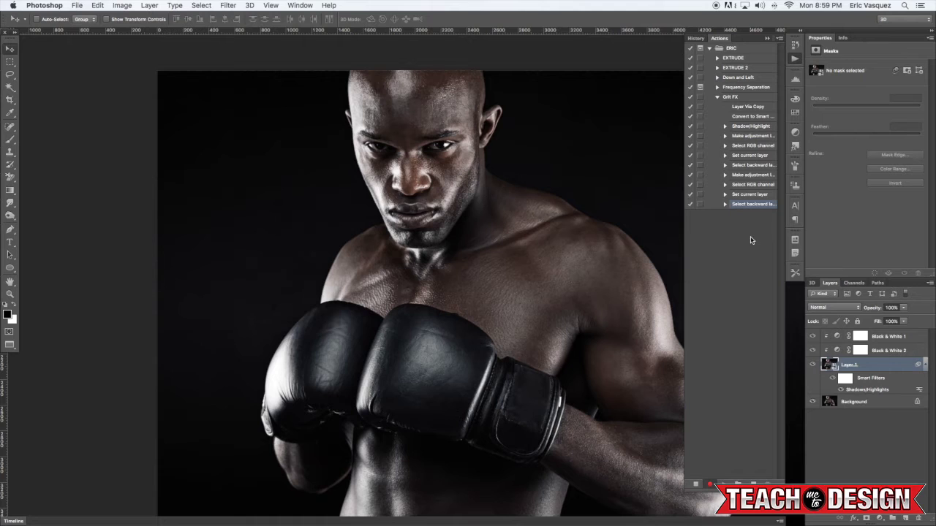
pyautogui.hotkey('alt', 'shift', ']')
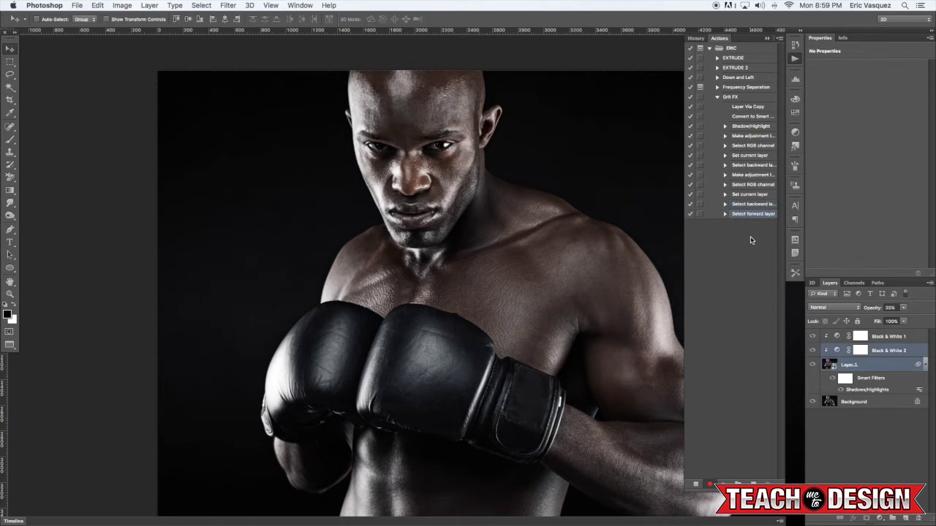
pyautogui.hotkey('alt', 'shift', ']')
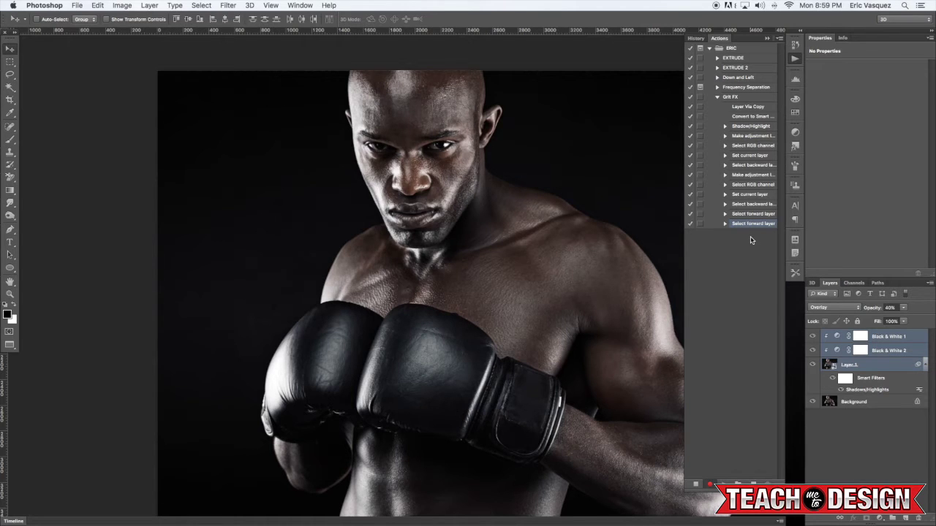
pyautogui.press('super+j')
pyautogui.press('super+e')
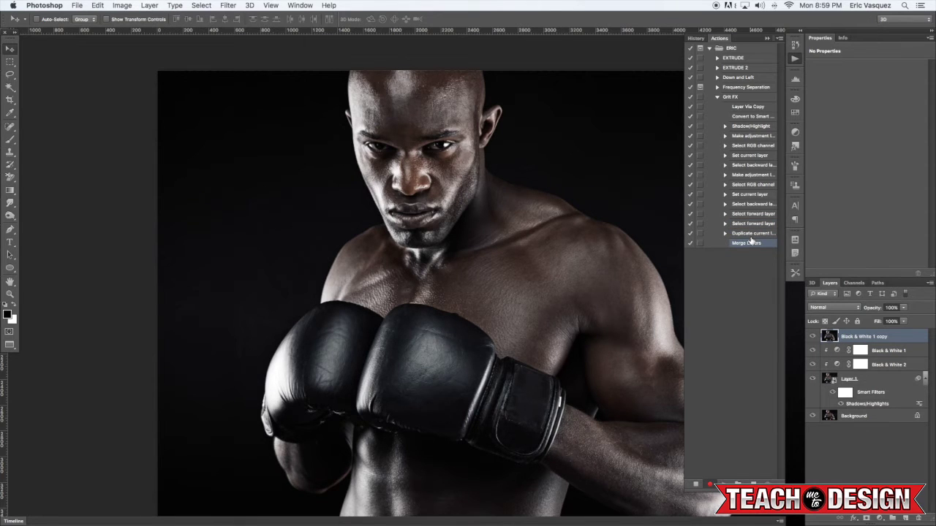
# - Convert the merged layer to a smart object and apply a High Pass filter with a 37.4-pixel radius
pyautogui.rightClick(892, 341)
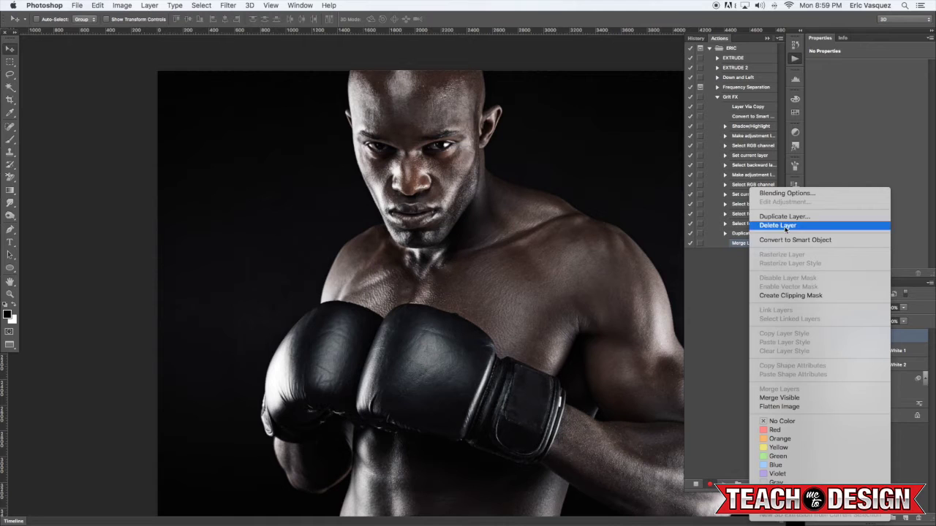
pyautogui.click(788, 239)
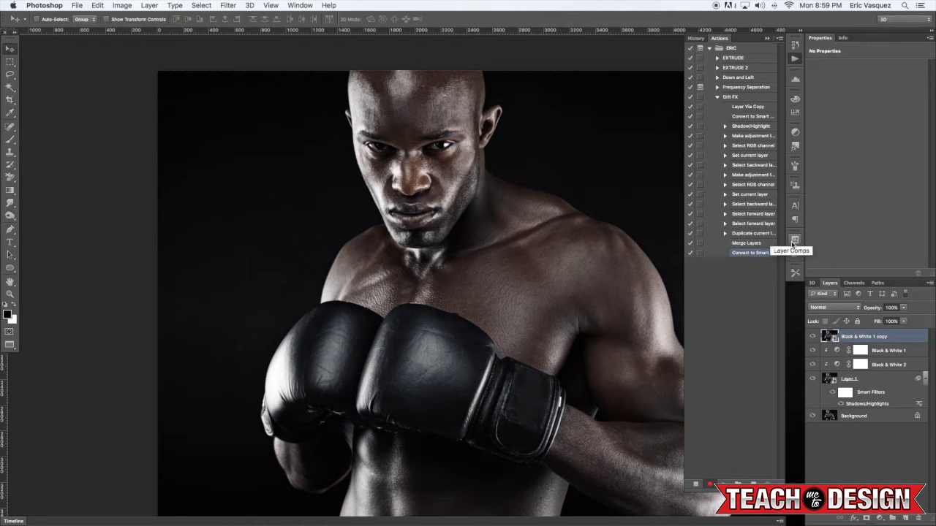
pyautogui.click(228, 6)
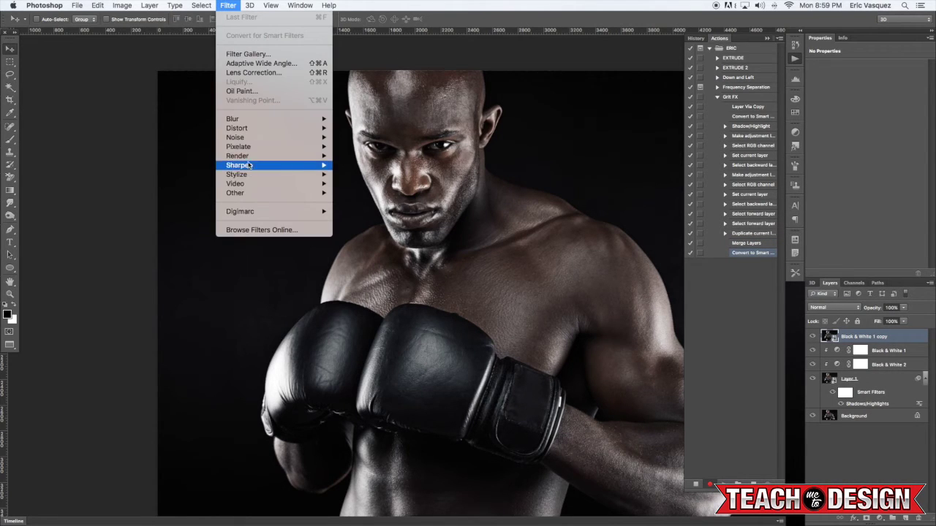
pyautogui.moveTo(255, 195)
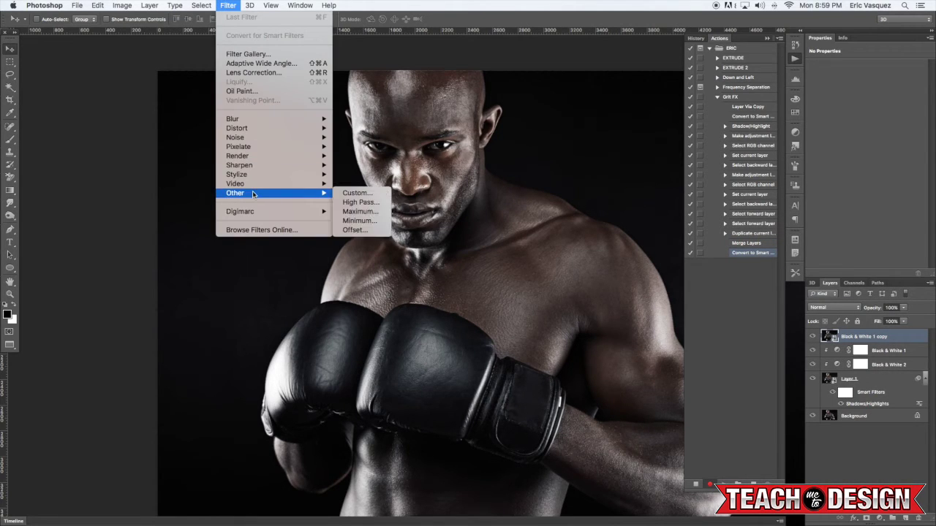
pyautogui.click(366, 202)
pyautogui.hscroll(-2, 365, 205)
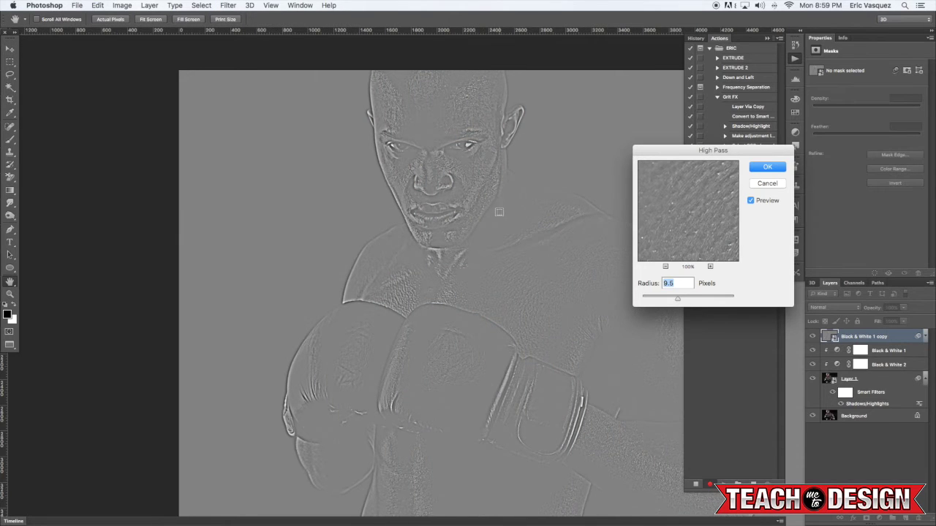
pyautogui.hscroll(-2, 560, 226)
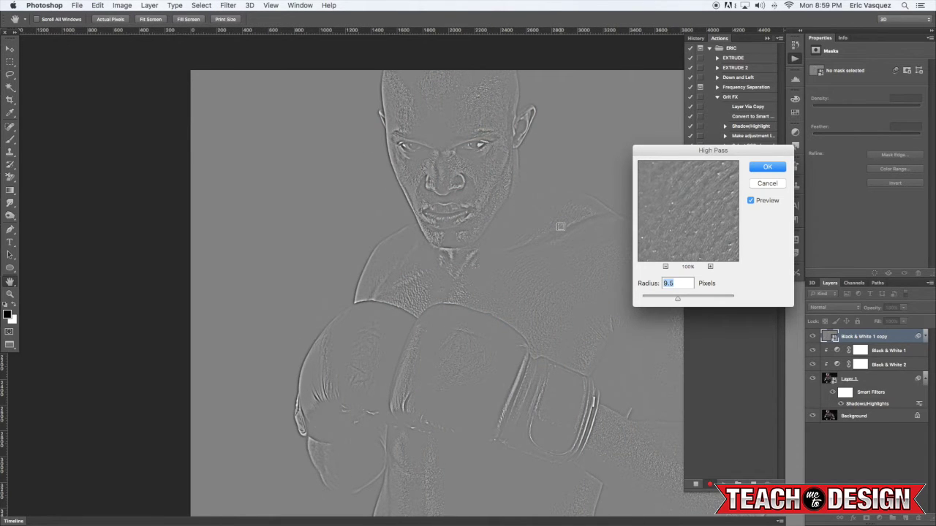
pyautogui.moveTo(678, 300)
pyautogui.mouseDown()
pyautogui.moveTo(706, 300)
pyautogui.moveTo(687, 301)
pyautogui.mouseUp()
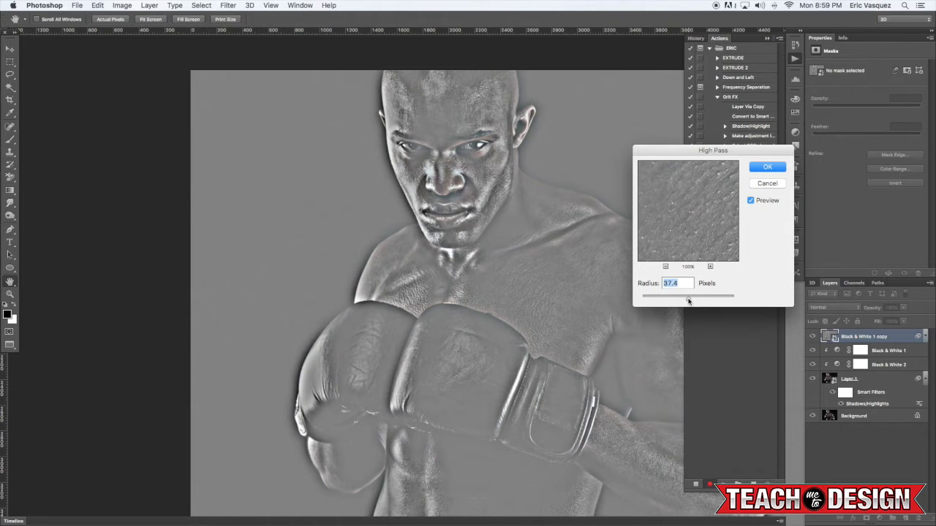
pyautogui.click(768, 168)
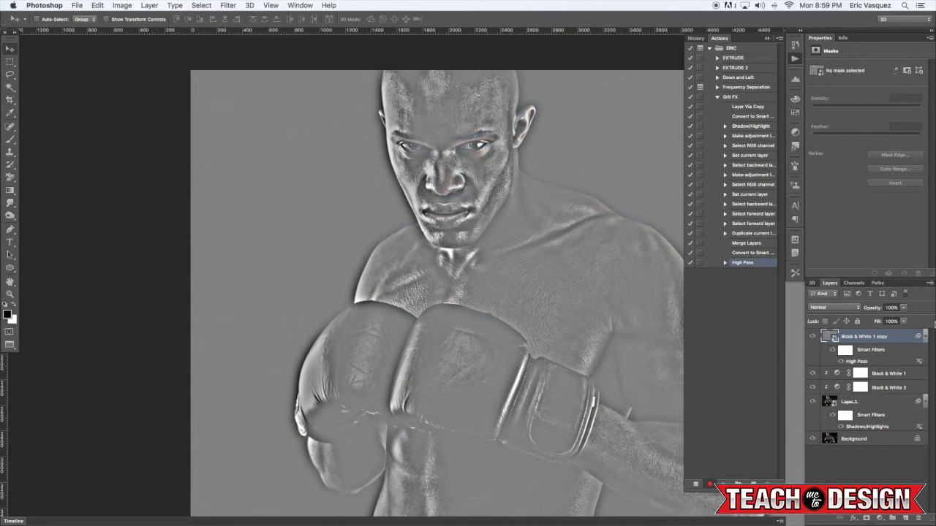
# - Set the High Pass layer to Soft Light at 55% opacity, comparing with the preview off, and apply the blending options
pyautogui.doubleClick(910, 338)
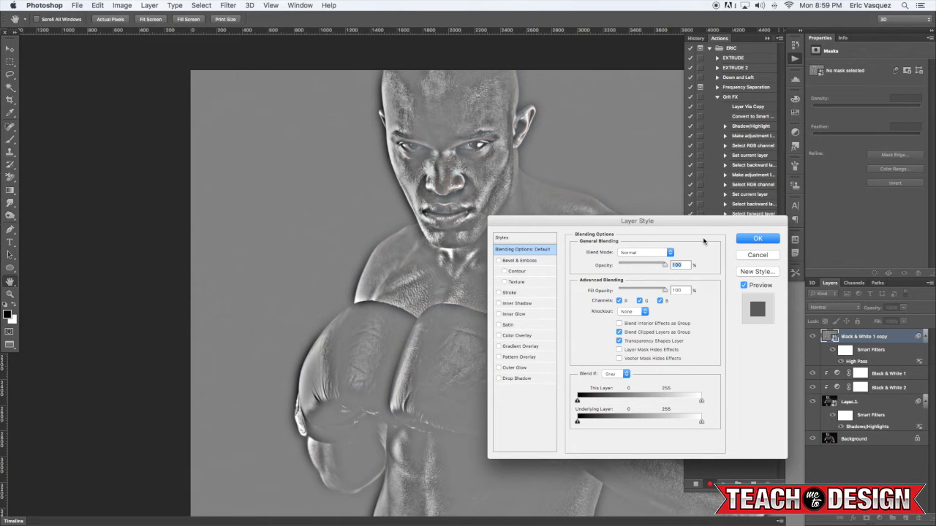
pyautogui.click(663, 254)
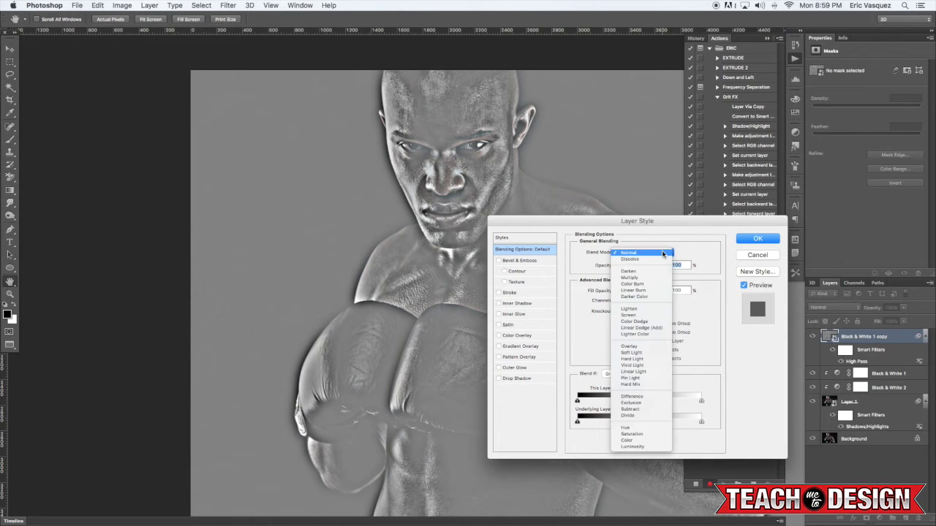
pyautogui.click(632, 352)
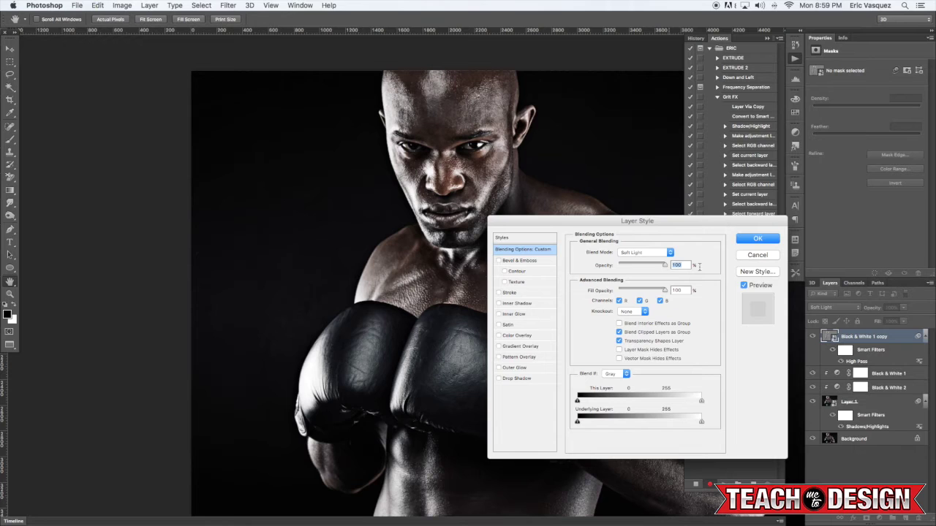
pyautogui.click(743, 286)
pyautogui.click(743, 285)
pyautogui.moveTo(665, 268); pyautogui.dragTo(643, 266)
pyautogui.click(744, 286)
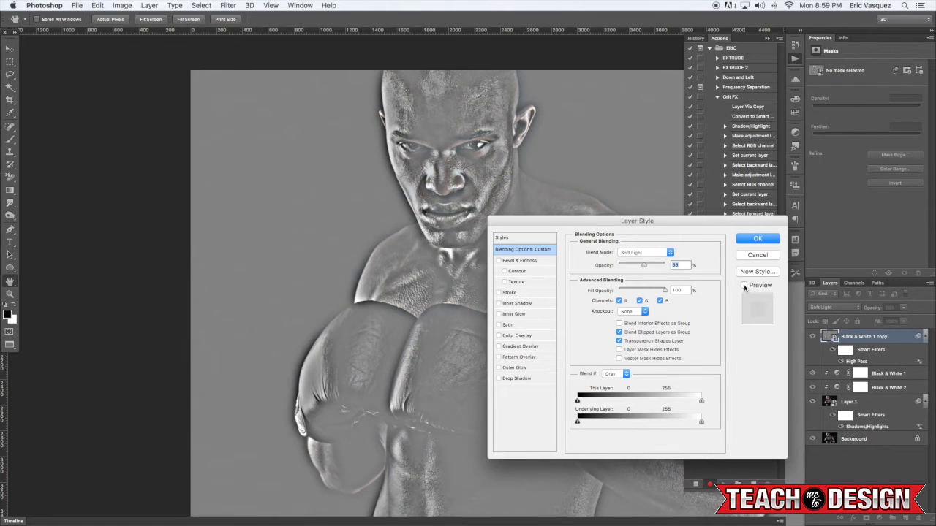
pyautogui.click(745, 286)
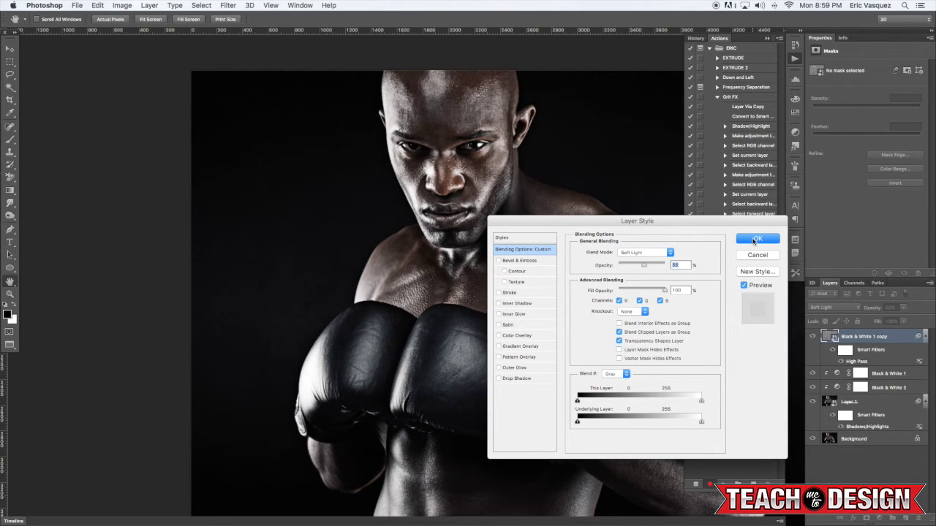
pyautogui.click(755, 239)
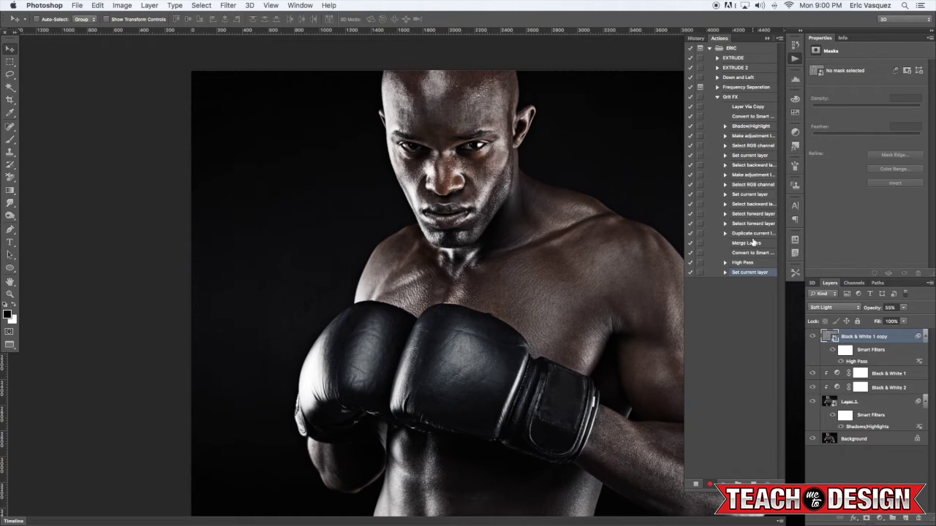
# - Stop recording the action and toggle the High Pass layer's visibility to compare the image with and without it
pyautogui.click(696, 487)
pyautogui.click(814, 336)
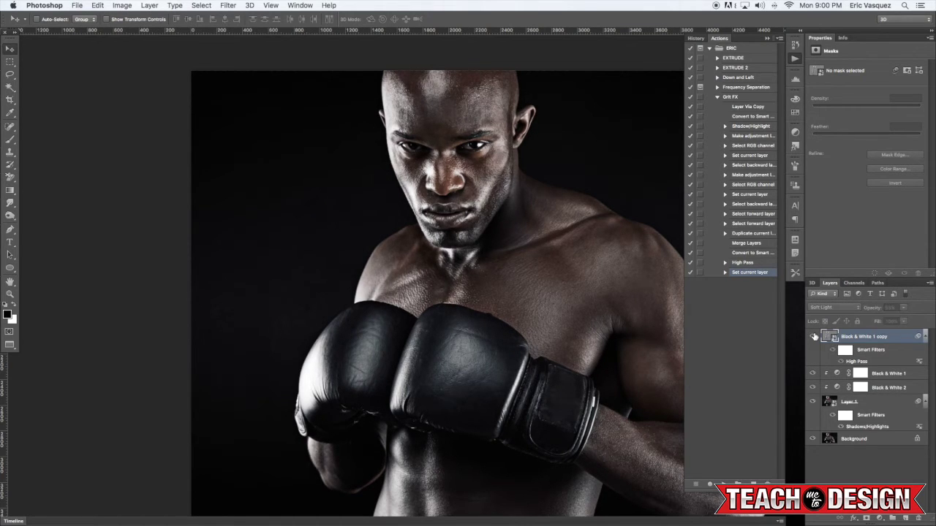
pyautogui.click(814, 337)
pyautogui.click(814, 336)
pyautogui.click(814, 336)
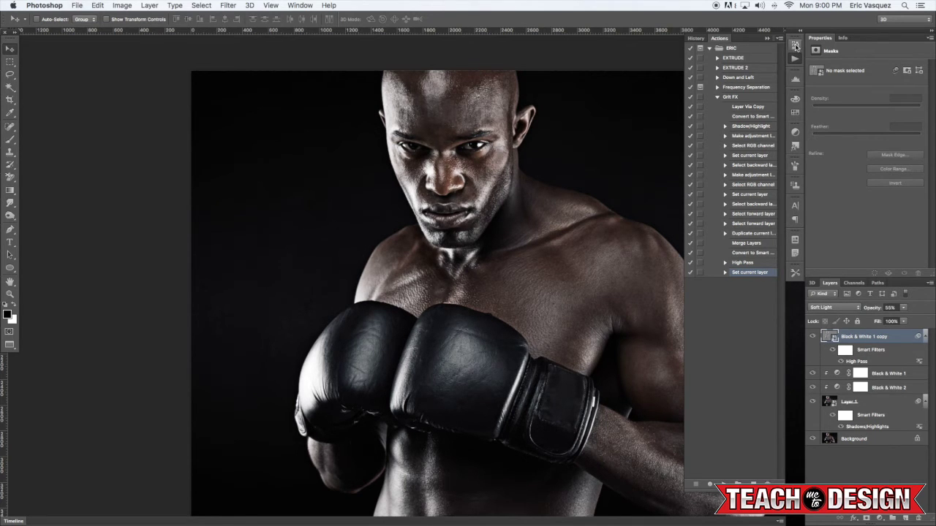
# - Restore the photo to its opening history state and play the Grit FX action from its beginning
pyautogui.click(795, 47)
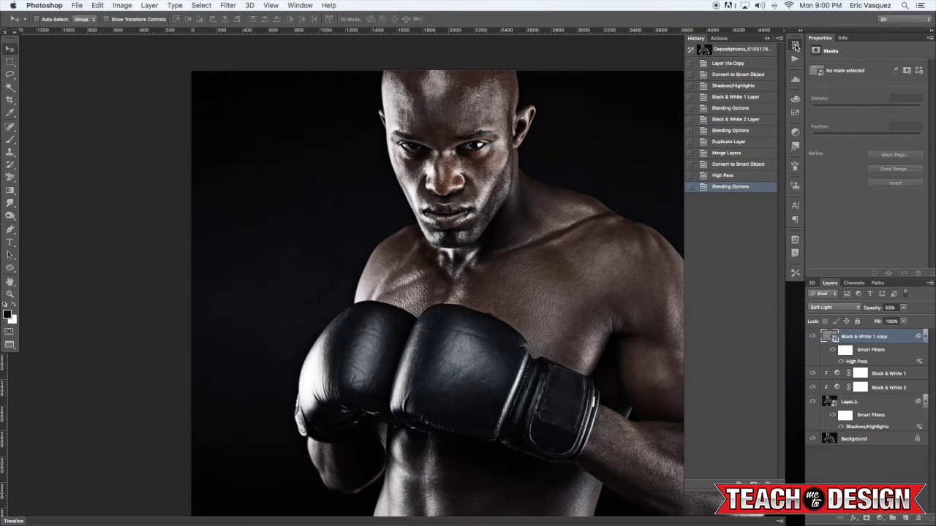
pyautogui.click(723, 50)
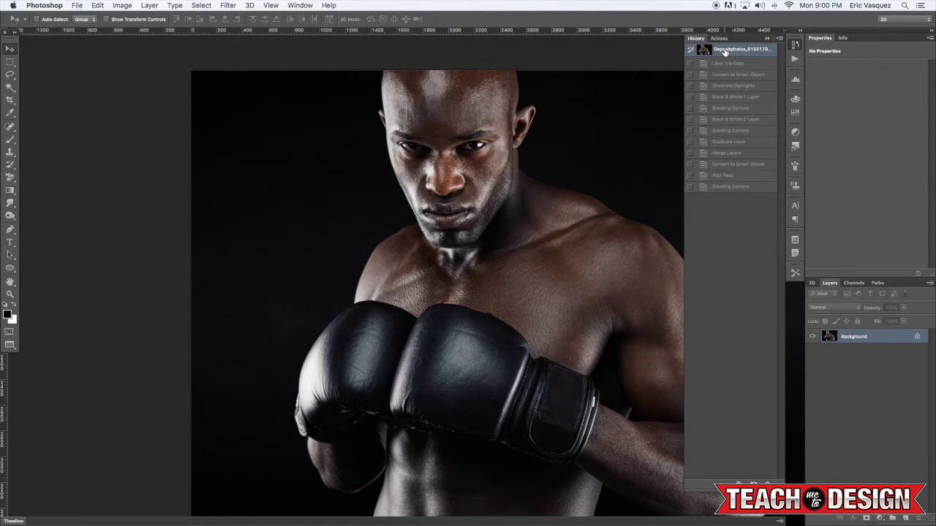
pyautogui.click(795, 60)
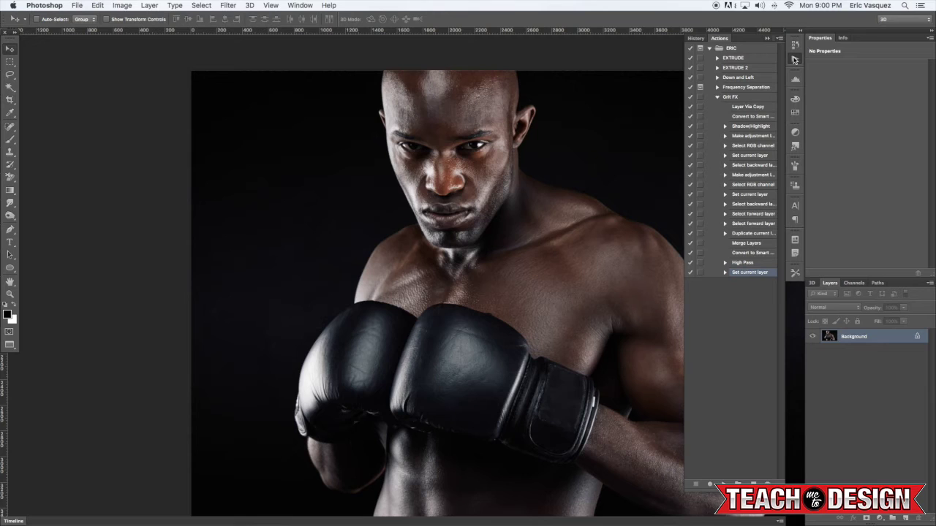
pyautogui.click(747, 101)
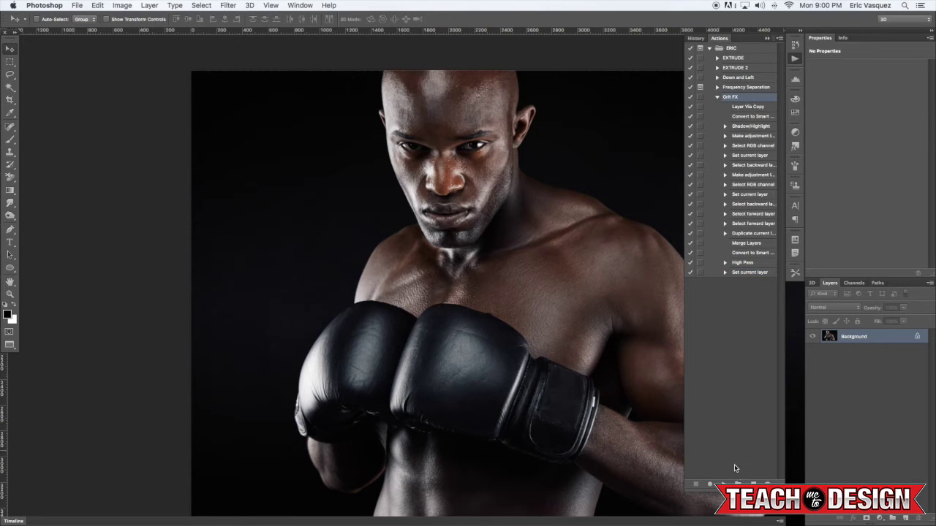
pyautogui.click(722, 484)
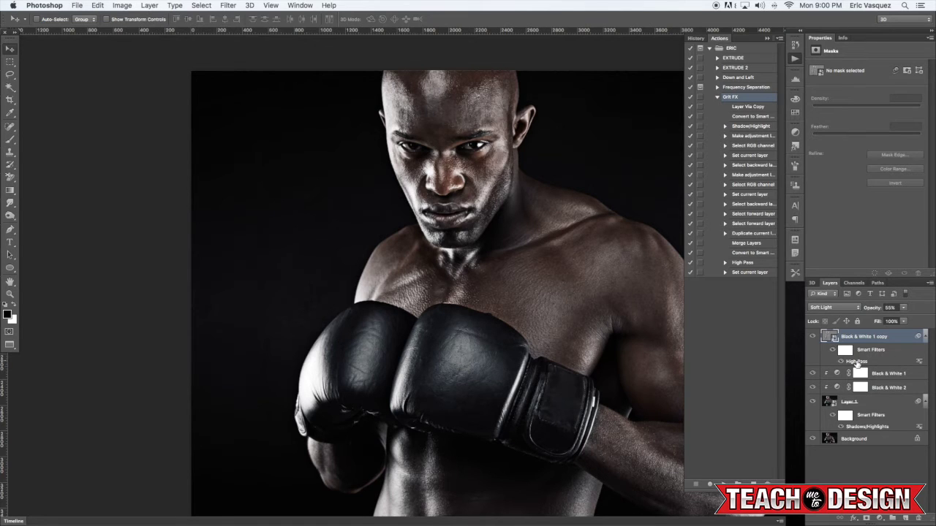
# - Increase the High Pass smart filter's radius, and reopen and accept the Shadows/Highlights settings on Layer 1
pyautogui.doubleClick(856, 362)
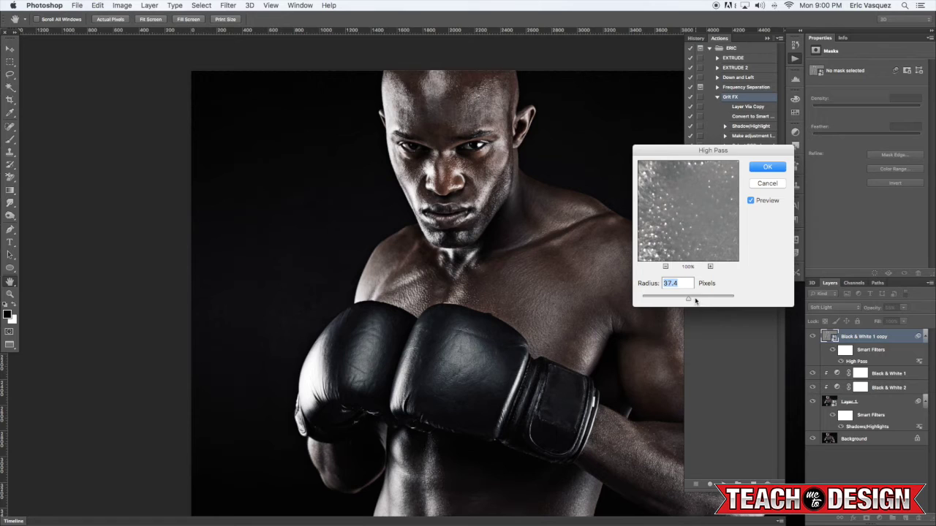
pyautogui.moveTo(689, 298)
pyautogui.mouseDown()
pyautogui.moveTo(714, 300)
pyautogui.moveTo(699, 297)
pyautogui.mouseUp()
pyautogui.click(762, 167)
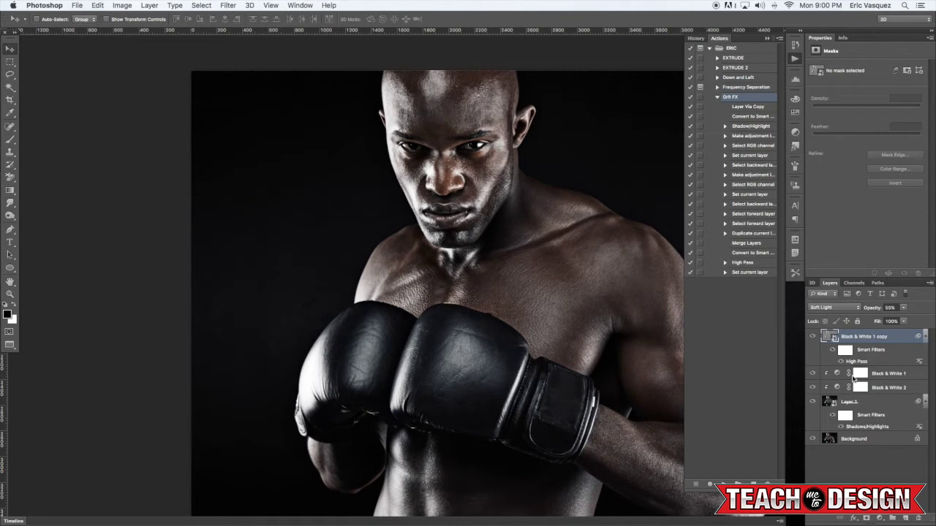
pyautogui.doubleClick(867, 427)
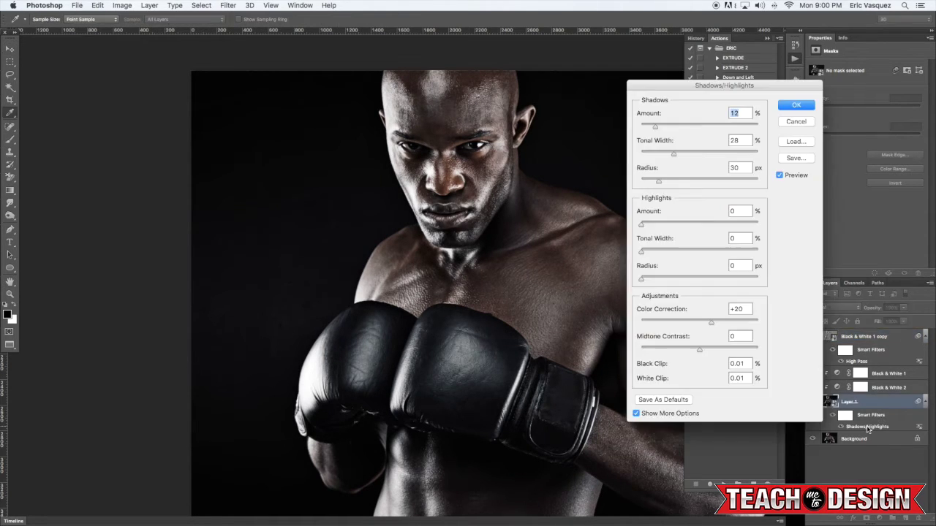
pyautogui.click(794, 107)
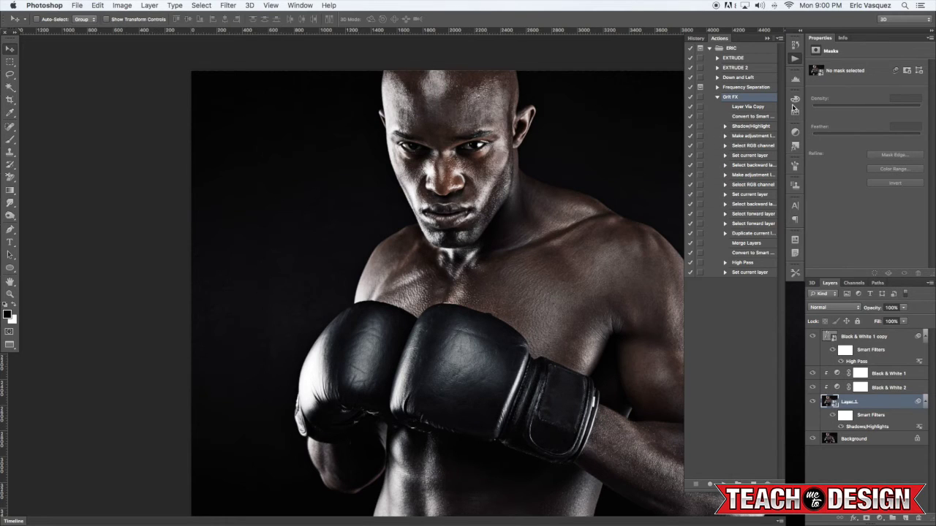
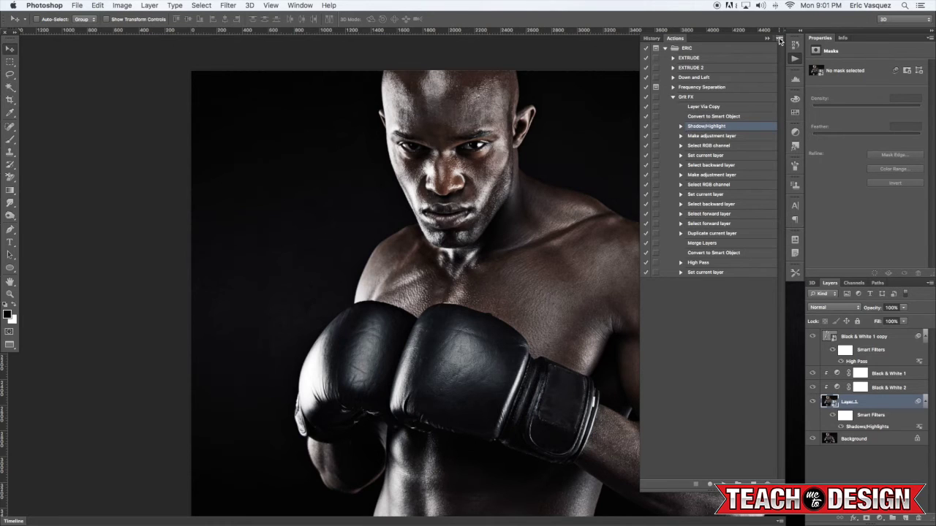
# - Insert a stop for the Shadow/Highlight action step with the message "Choose your Shadow/Highlight Settings" and Allow Continue enabled
pyautogui.click(779, 39)
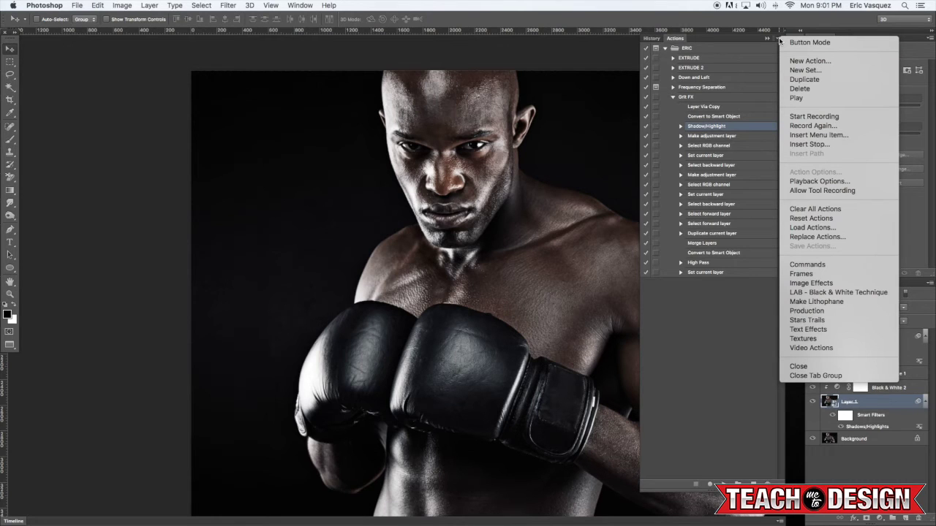
pyautogui.click(808, 145)
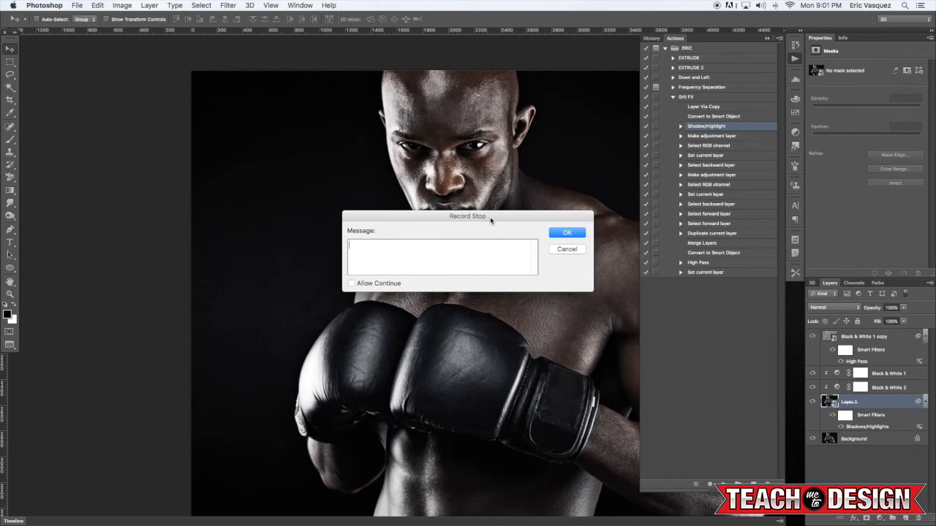
pyautogui.write('Choose your Shadow/Highlight Settings')
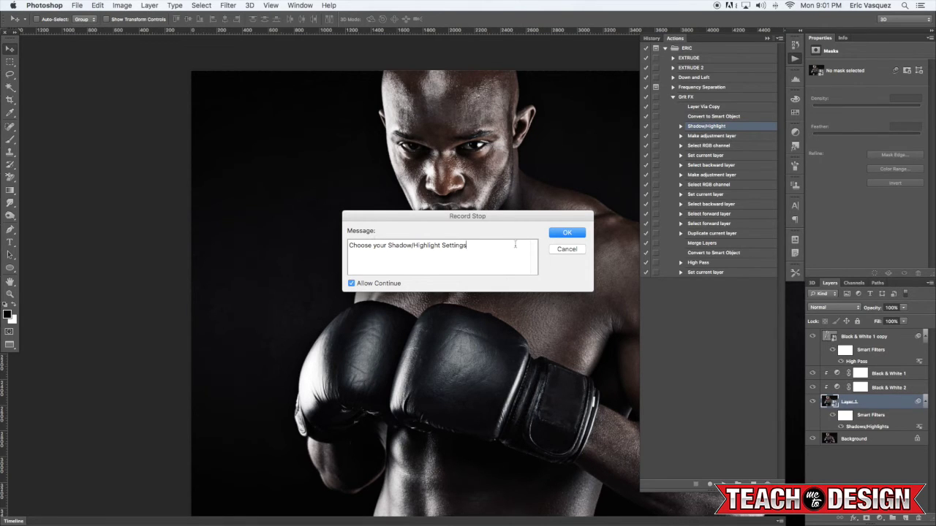
pyautogui.click(564, 233)
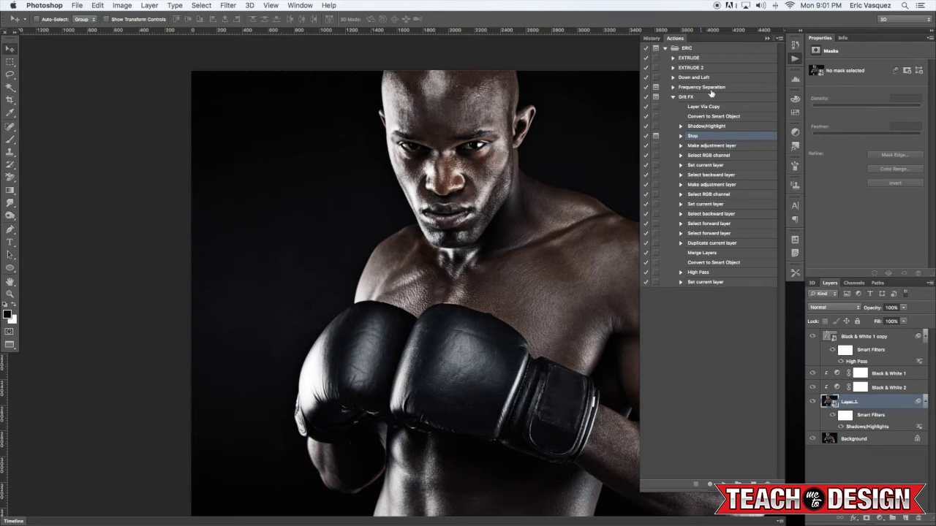
# - Restore the photo to its opening history state and enable the dialog for the Shadow/Highlight step in Grit FX
pyautogui.click(794, 44)
pyautogui.click(708, 50)
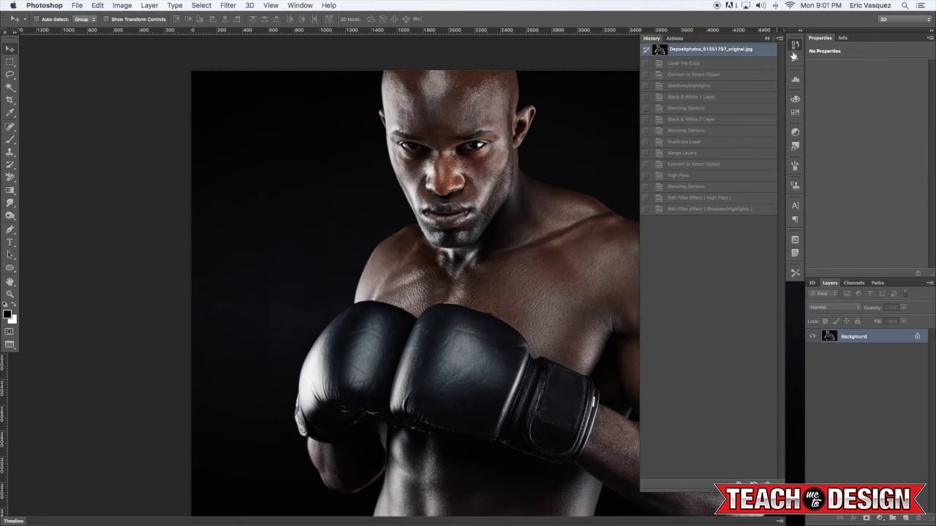
pyautogui.click(795, 59)
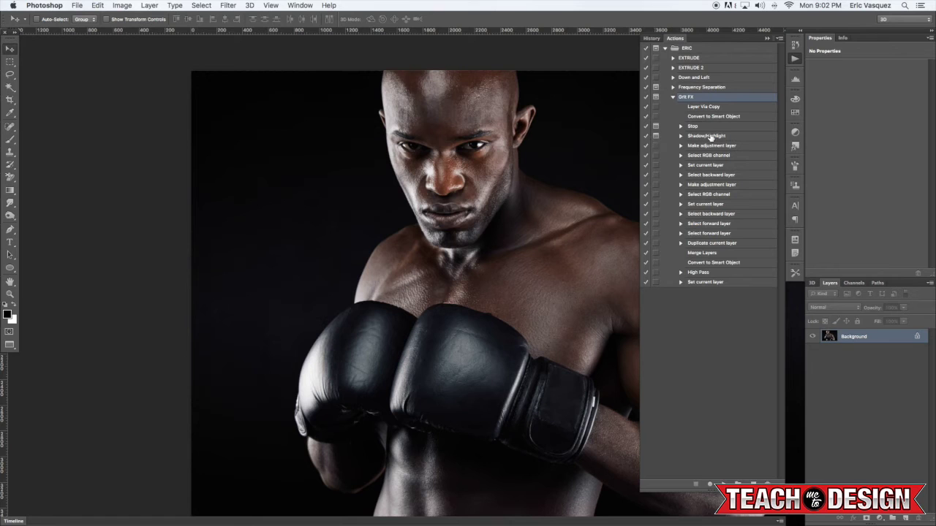
pyautogui.click(655, 136)
# - Play Grit FX, continue past the stop and raise the Shadows amount slightly in Shadows/Highlights
pyautogui.click(722, 484)
pyautogui.click(548, 183)
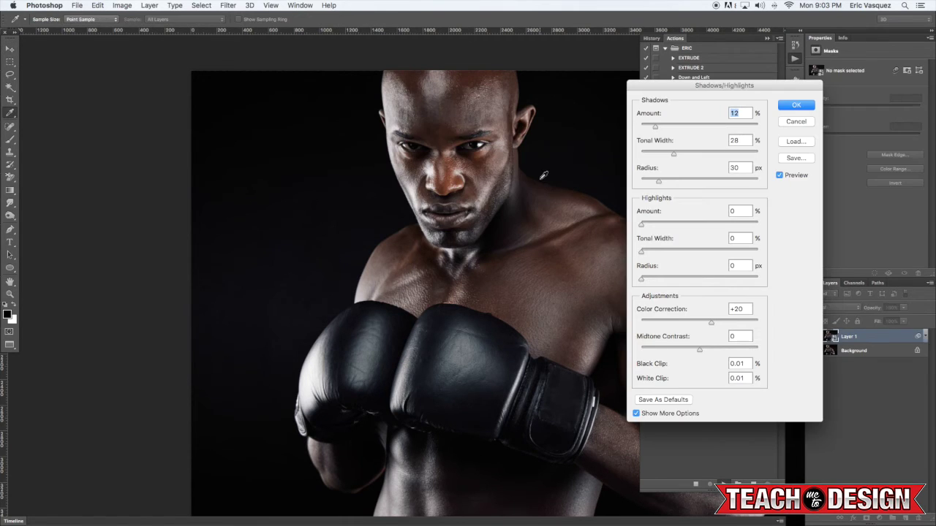
pyautogui.moveTo(683, 90); pyautogui.dragTo(479, 115)
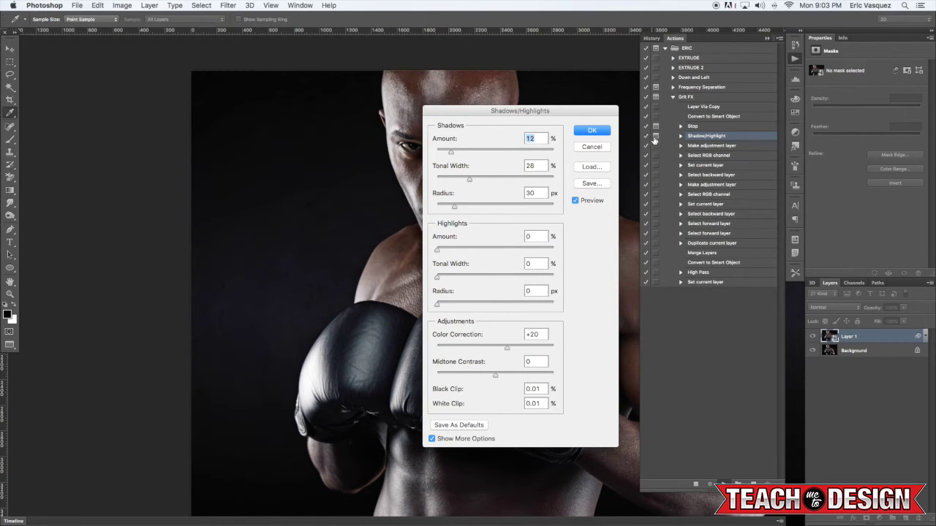
pyautogui.moveTo(545, 110); pyautogui.dragTo(648, 142)
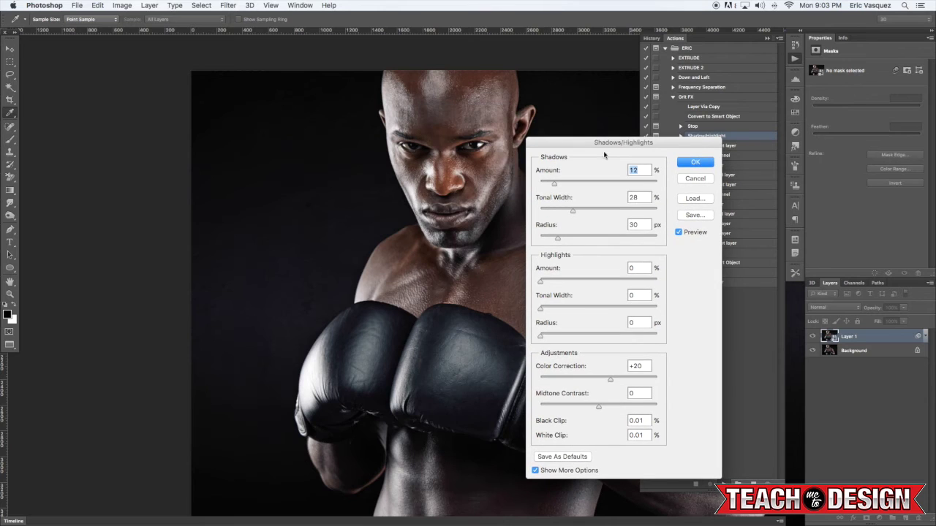
pyautogui.moveTo(554, 183)
pyautogui.mouseDown()
pyautogui.moveTo(582, 185)
pyautogui.moveTo(563, 185)
pyautogui.mouseUp()
pyautogui.click(695, 160)
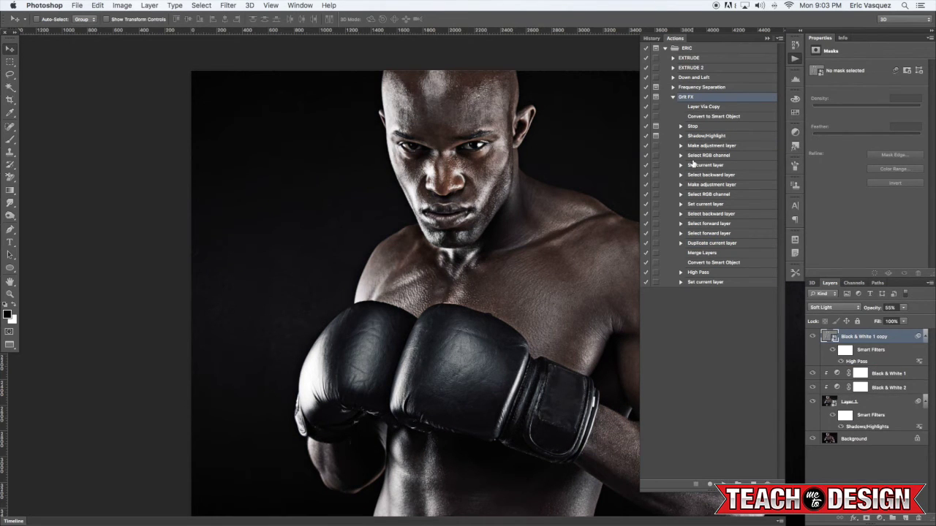
# - Insert a stop reading "Choose your High Pass" with Allow Continue before the High Pass action step, and enable that step's dialog
pyautogui.click(703, 273)
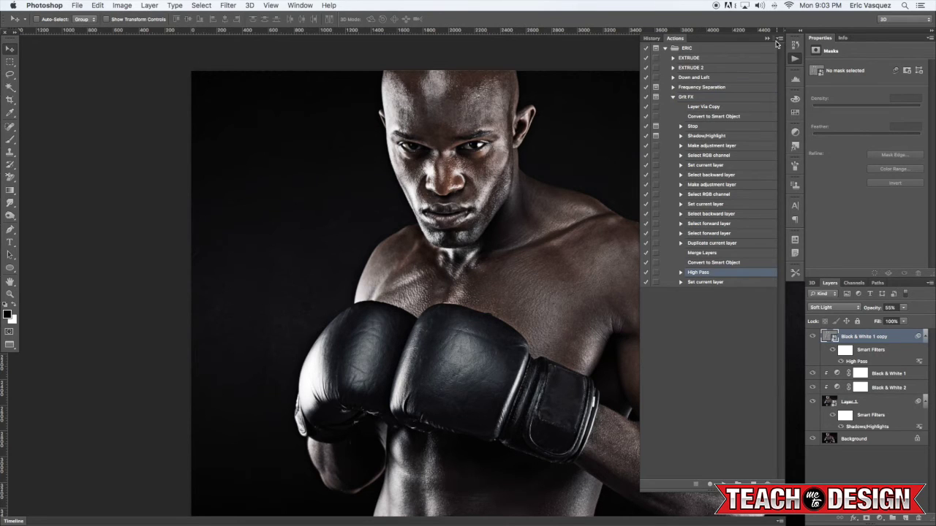
pyautogui.click(778, 41)
pyautogui.click(799, 147)
pyautogui.write('Choose your High Pass')
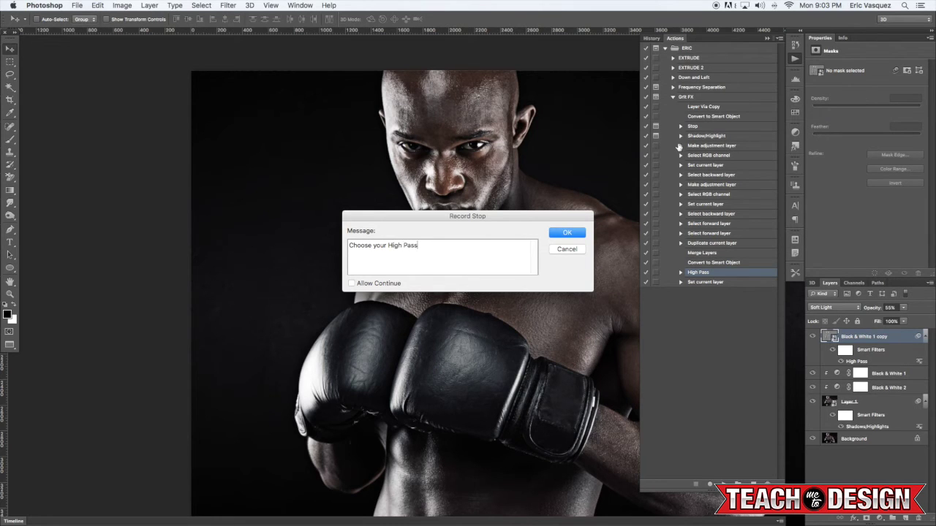
pyautogui.click(352, 284)
pyautogui.click(562, 235)
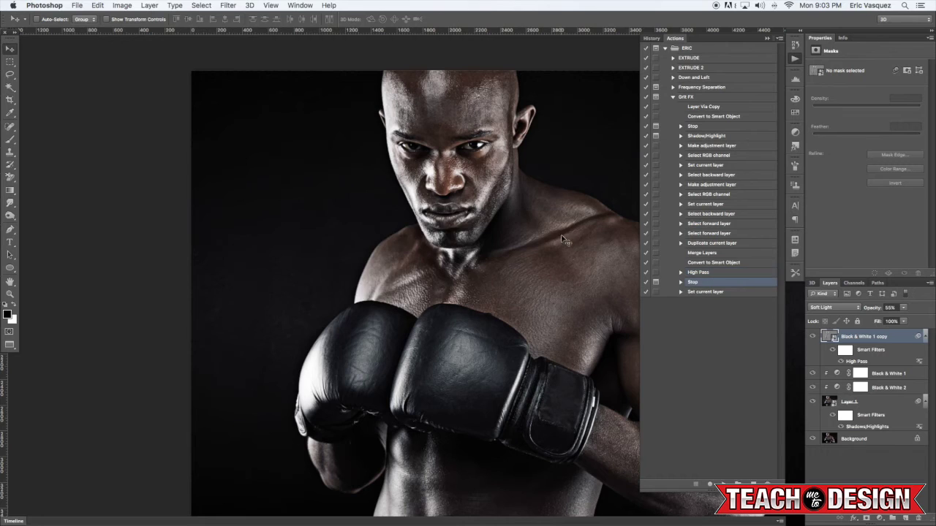
pyautogui.moveTo(714, 283); pyautogui.dragTo(712, 272)
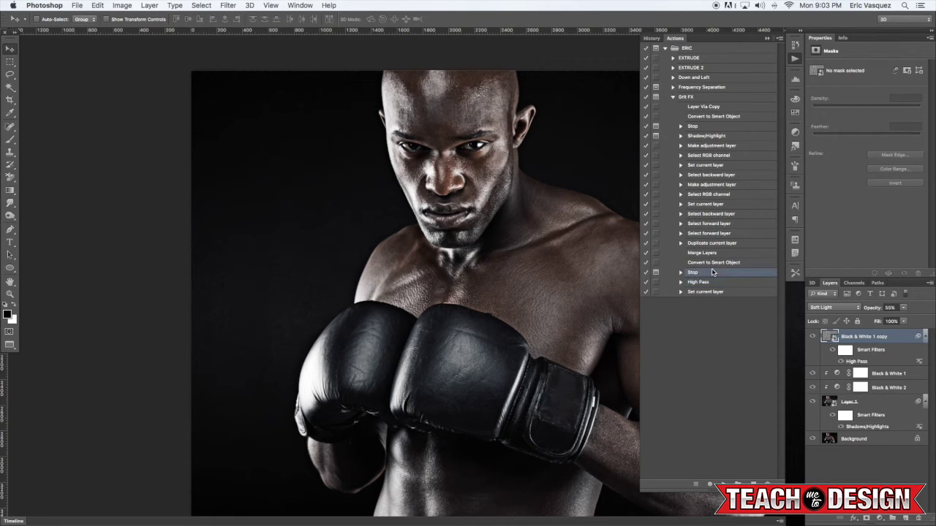
pyautogui.click(656, 282)
# - Restore the original photo and replay Grit FX, continuing past both stops and accepting the Shadows/Highlights and High Pass settings
pyautogui.click(792, 46)
pyautogui.click(730, 52)
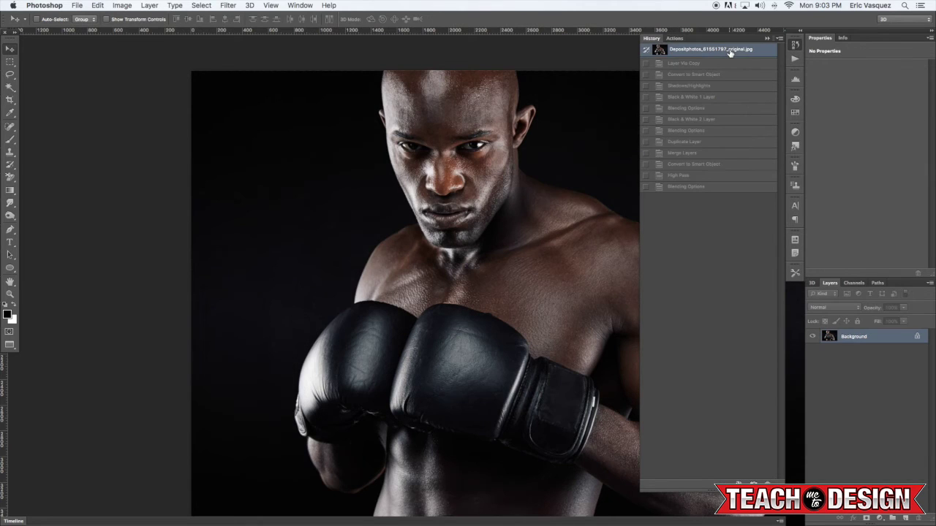
pyautogui.click(788, 60)
pyautogui.click(715, 96)
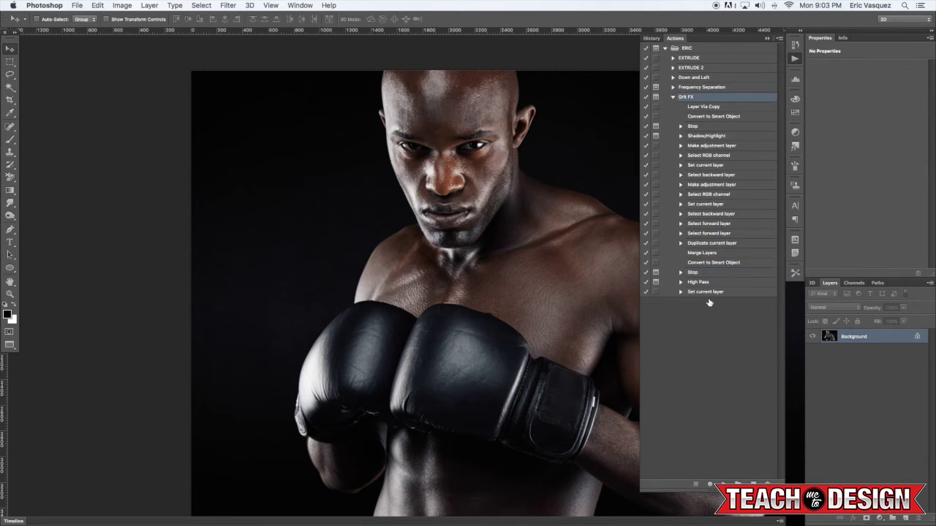
pyautogui.click(722, 484)
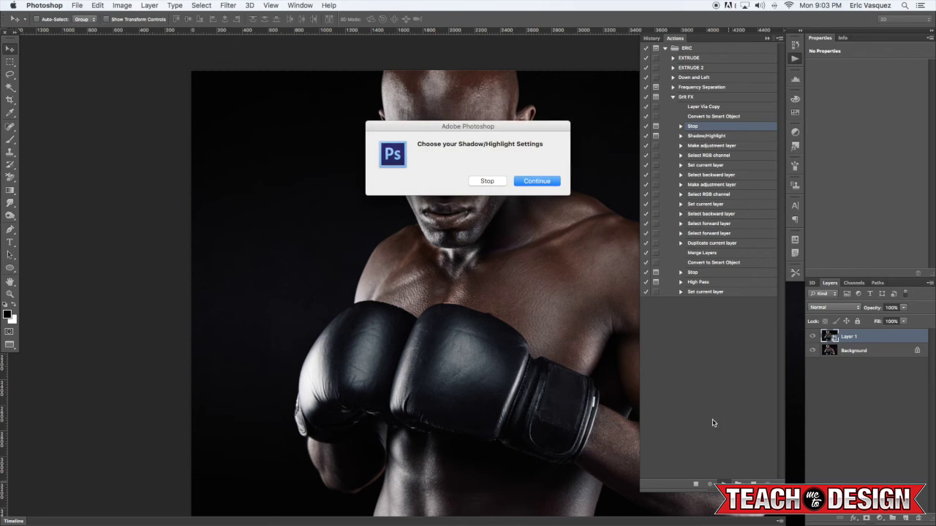
pyautogui.click(550, 183)
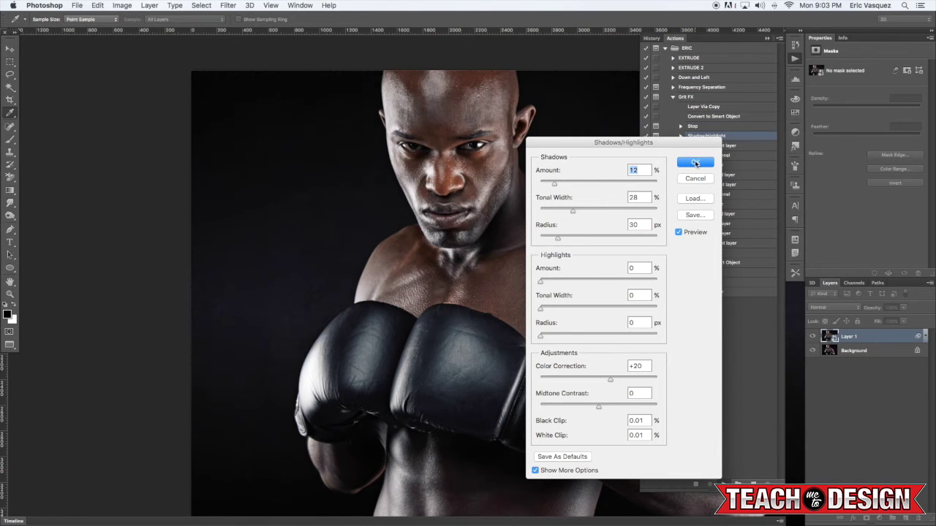
pyautogui.click(694, 162)
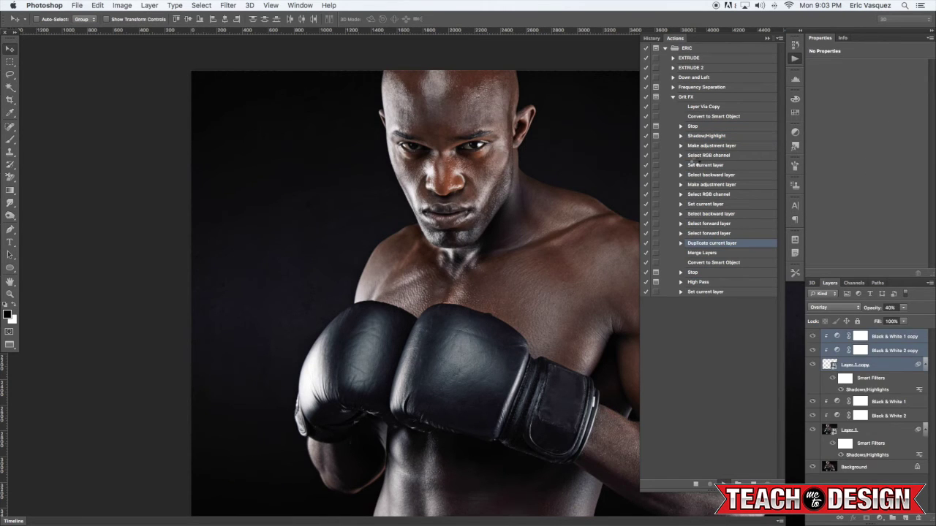
pyautogui.click(530, 182)
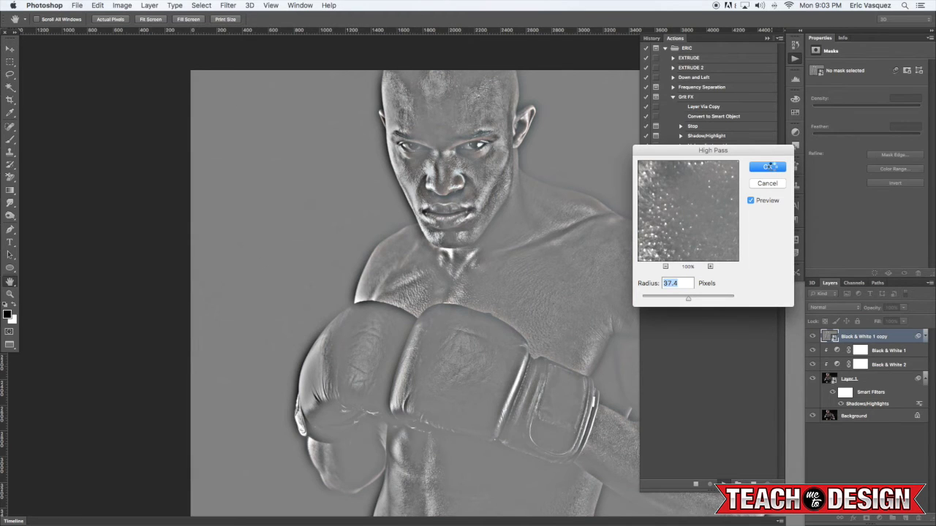
pyautogui.click(770, 167)
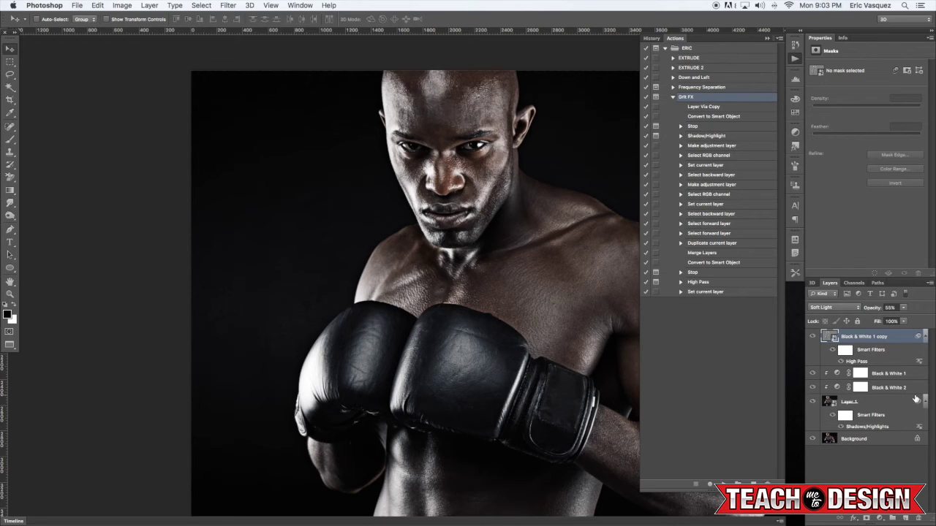
# - Resume recording after the action's last step, extend the selection down to Layer 1 and group the four effect layers
pyautogui.click(716, 292)
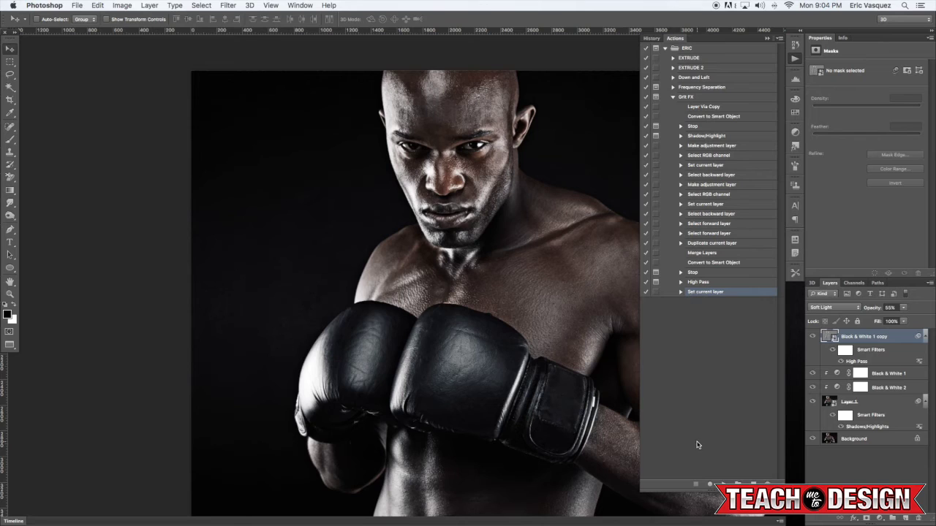
pyautogui.click(709, 485)
pyautogui.click(709, 486)
pyautogui.hotkey('alt', 'shift', '[')
pyautogui.hotkey('alt', 'shift', '[')
pyautogui.hotkey('alt', 'shift', '[')
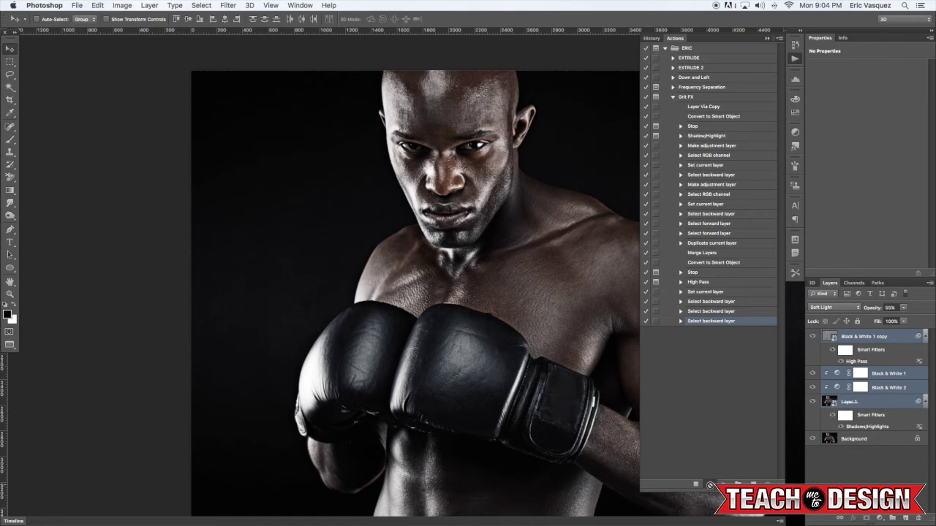
pyautogui.press('super+g')
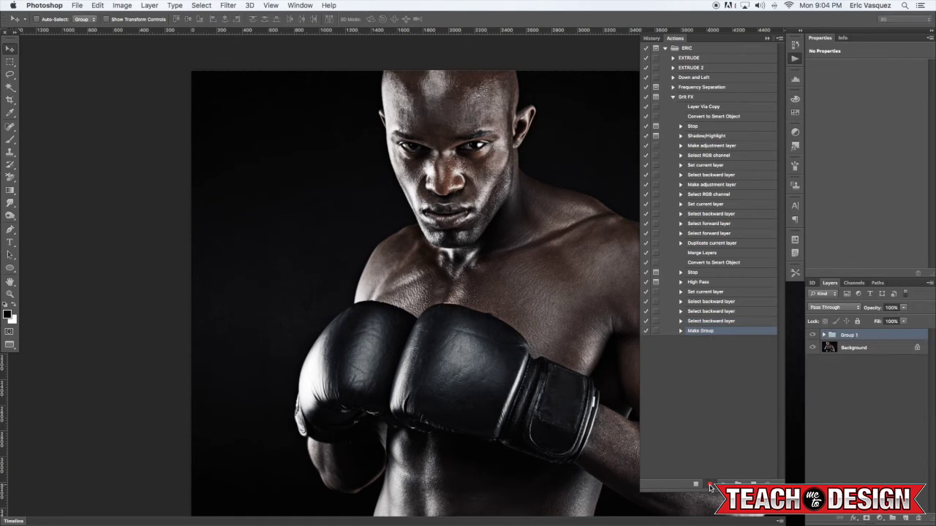
# - Rename the new layer group RT
pyautogui.doubleClick(850, 335)
pyautogui.write('Gr')
pyautogui.press('Return')
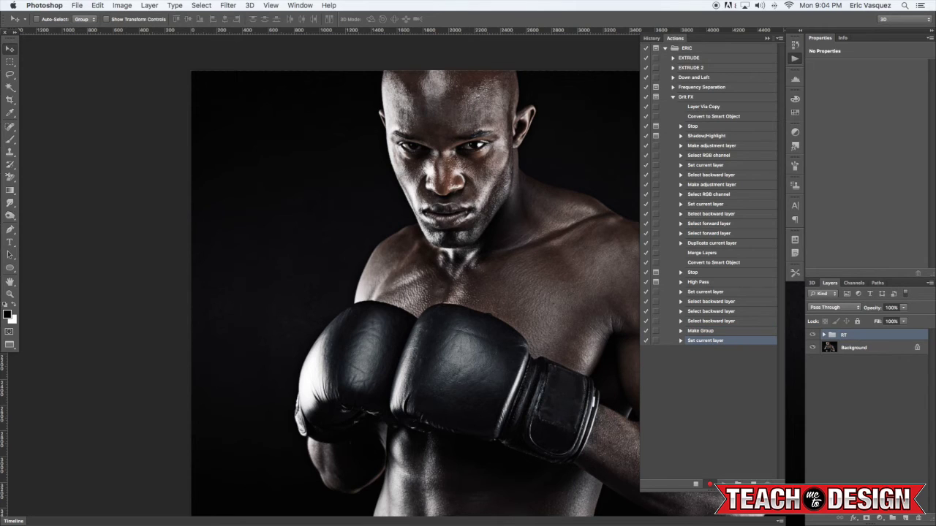
# - Stop recording Grit FX, collapse its recorded steps and restore the photo to its original snapshot
pyautogui.click(696, 485)
pyautogui.click(672, 98)
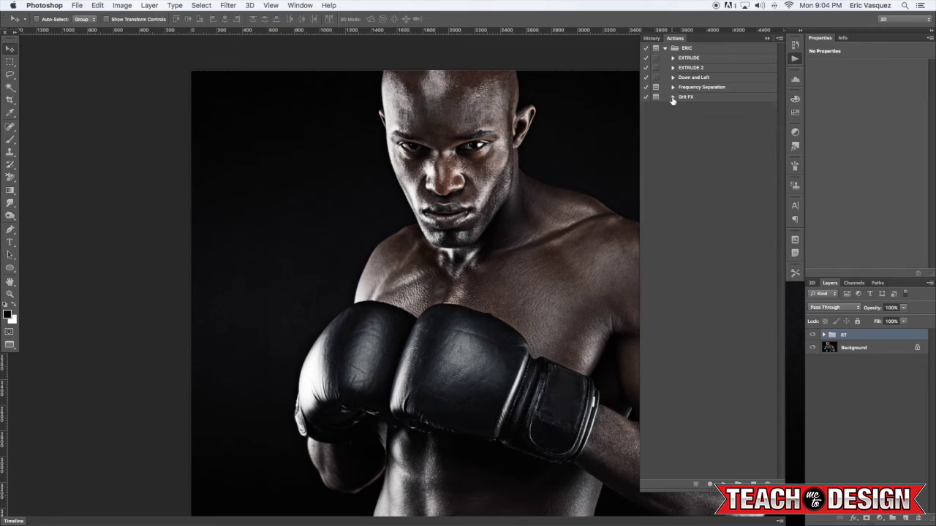
pyautogui.click(795, 45)
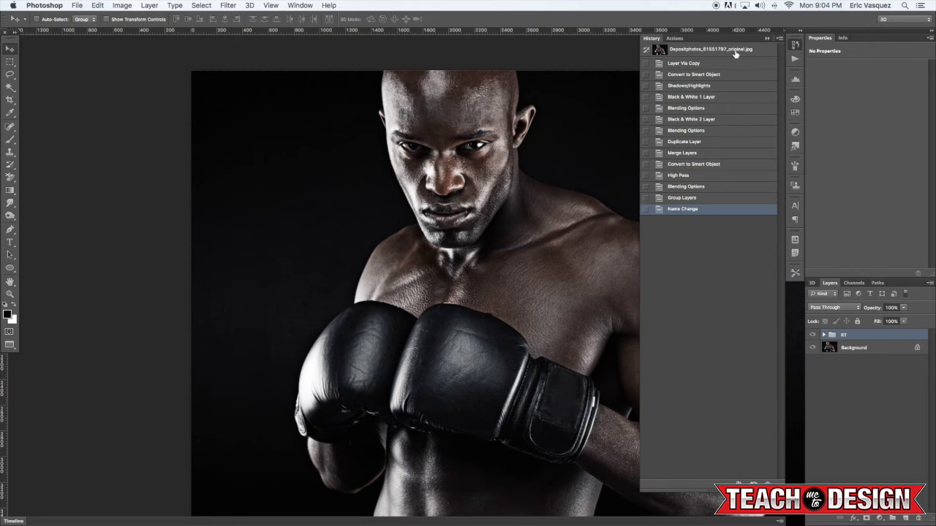
pyautogui.click(735, 52)
# - Replay Grit FX on the restored photo, continuing past its stops and accepting the Shadows/Highlights and High Pass settings
pyautogui.click(795, 59)
pyautogui.click(701, 97)
pyautogui.click(722, 484)
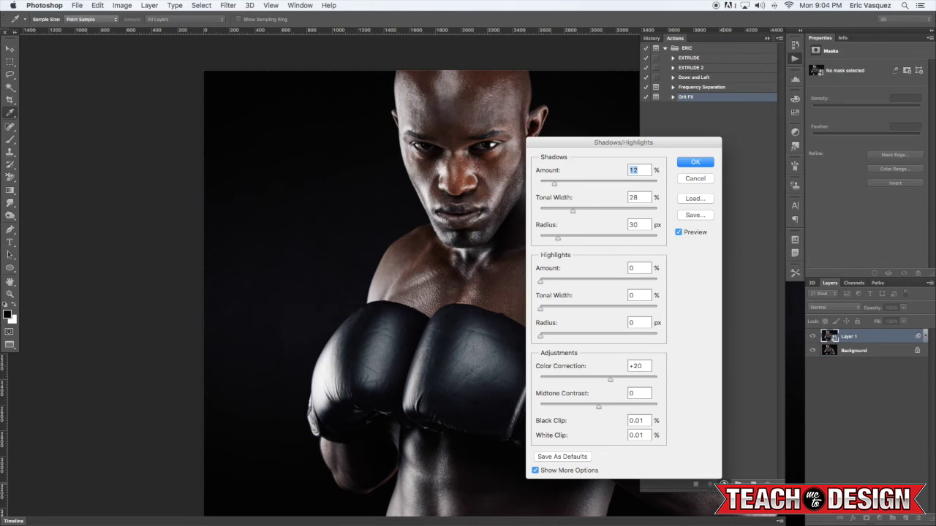
pyautogui.press('Return')
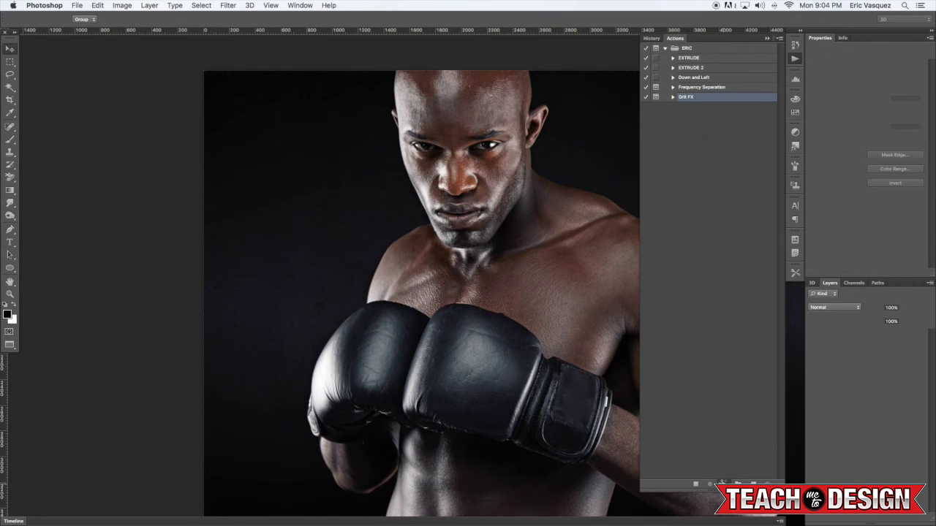
pyautogui.press('Return')
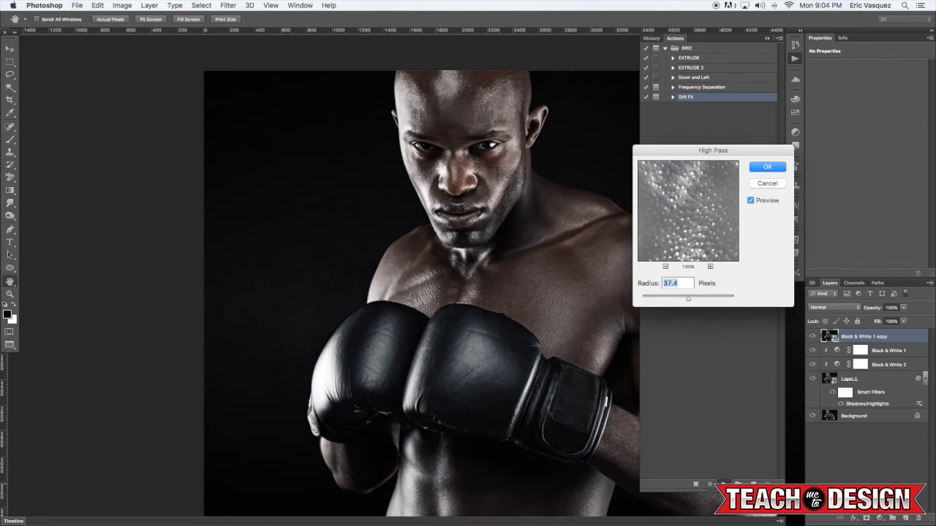
pyautogui.press('Return')
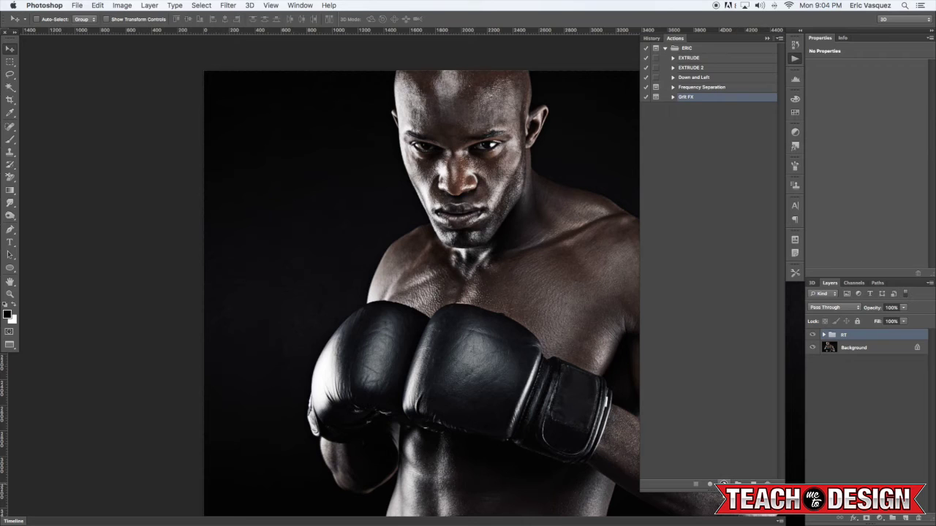
# - Collapse the action list and toggle the RT group's visibility to compare the photo before and after the effect
pyautogui.click(682, 38)
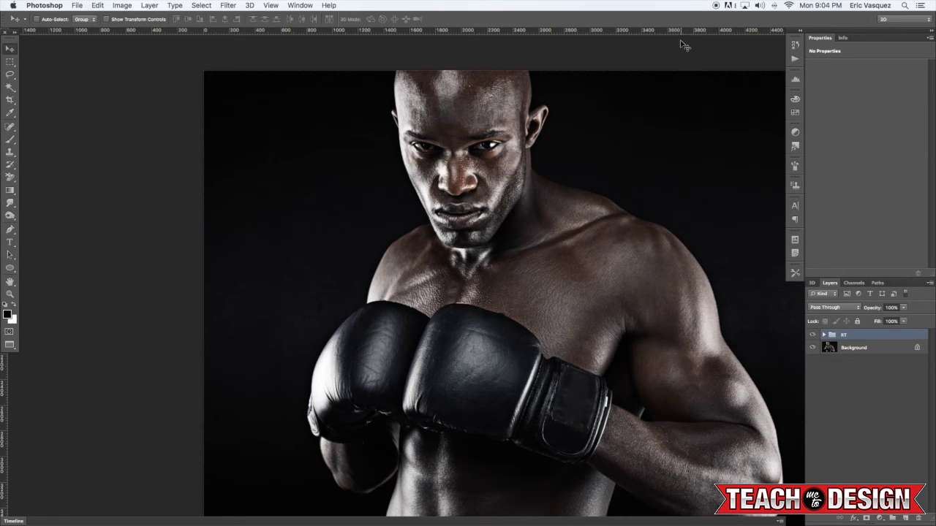
pyautogui.click(812, 335)
pyautogui.click(812, 335)
pyautogui.click(812, 335)
pyautogui.click(812, 334)
pyautogui.click(812, 335)
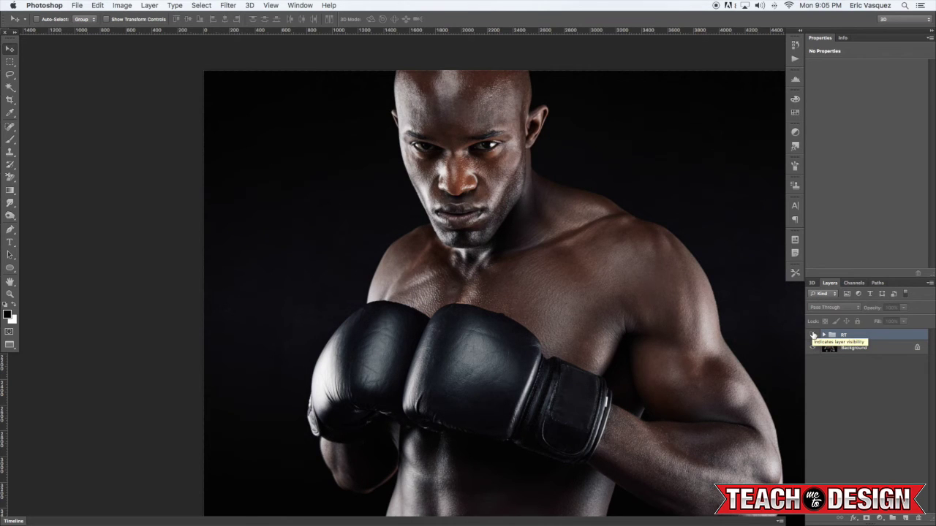
pyautogui.click(813, 335)
pyautogui.click(812, 335)
pyautogui.click(812, 334)
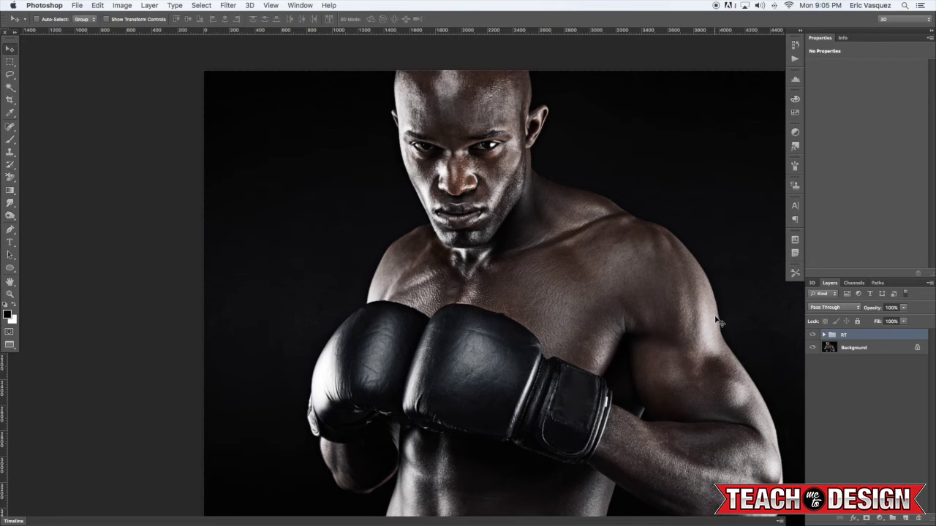
# - Open the second boxer photo from the desktop in Photoshop and show it whole in the full-screen view with menu bar
pyautogui.press('f')
pyautogui.press('f')
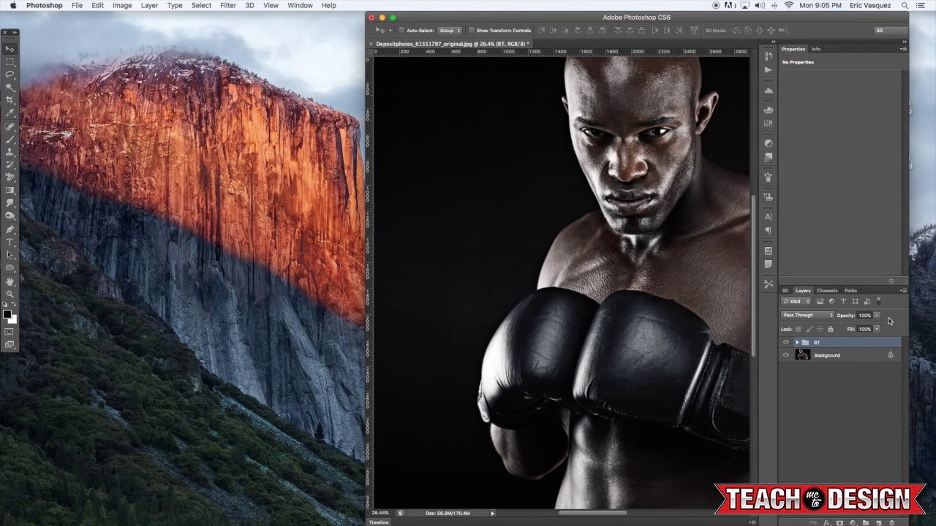
pyautogui.moveTo(779, 18); pyautogui.dragTo(660, 18)
pyautogui.moveTo(886, 86); pyautogui.dragTo(479, 503)
pyautogui.press('f')
pyautogui.press('super+0')
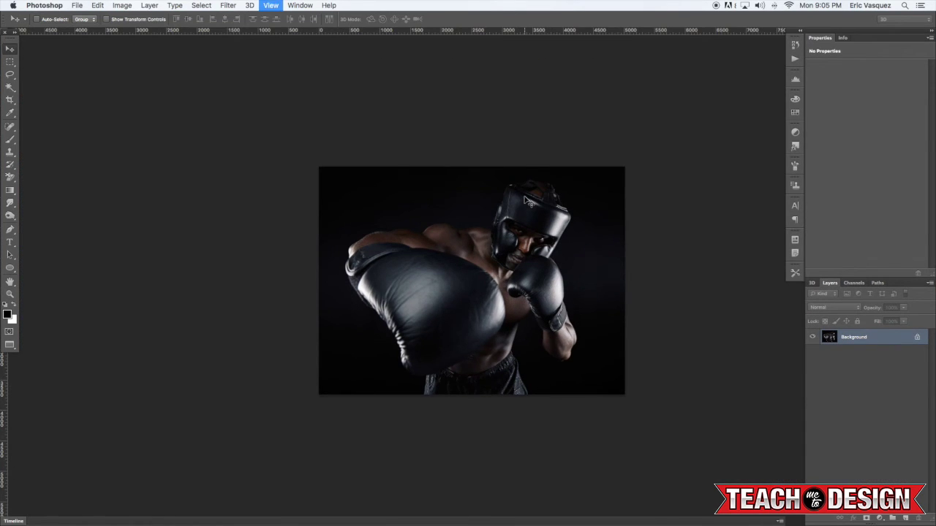
# - Play Grit FX on the new photo, continue past the Shadow/Highlight stop and apply Shadows/Highlights with a slightly higher Shadows amount
pyautogui.click(795, 58)
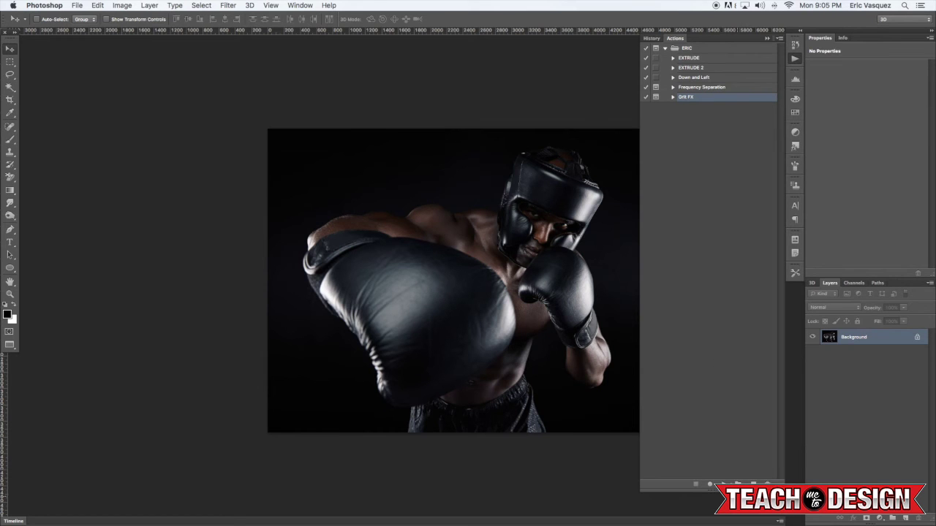
pyautogui.click(722, 484)
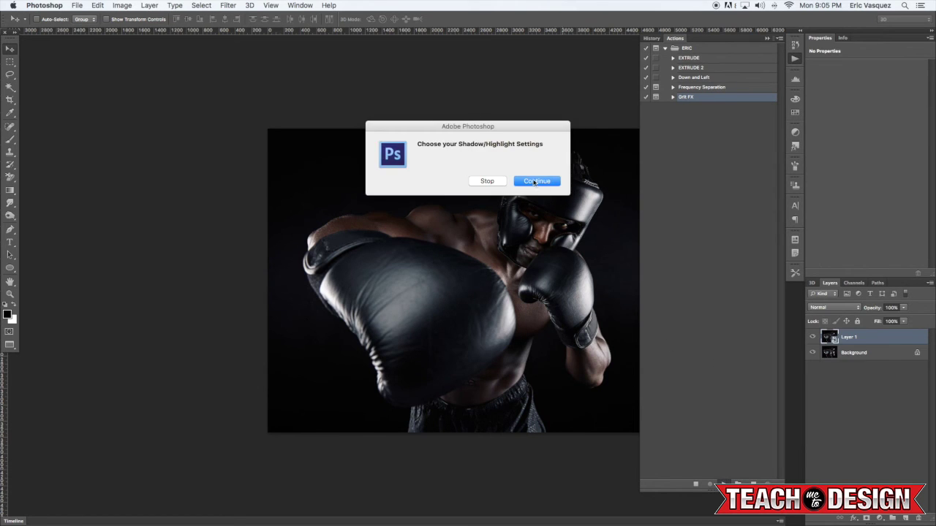
pyautogui.click(535, 182)
pyautogui.moveTo(574, 152); pyautogui.dragTo(743, 151)
pyautogui.moveTo(718, 193); pyautogui.dragTo(731, 195)
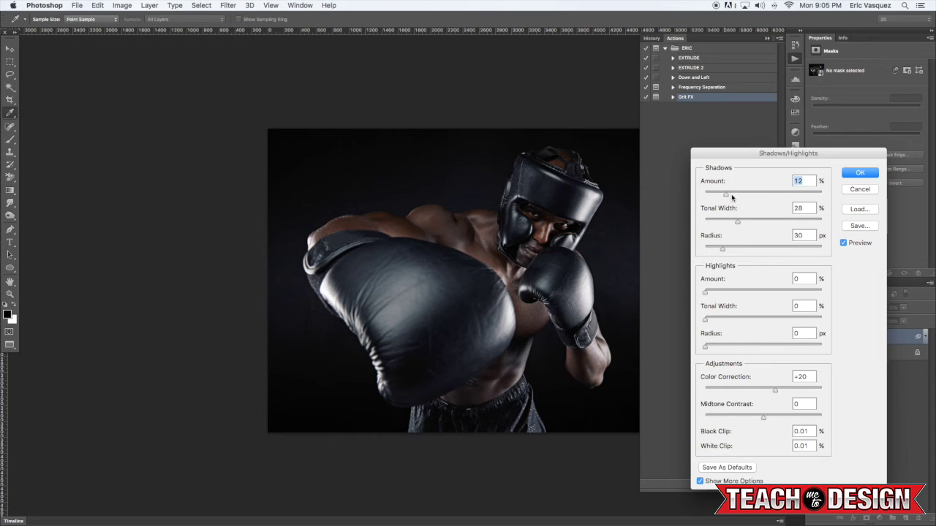
pyautogui.click(860, 173)
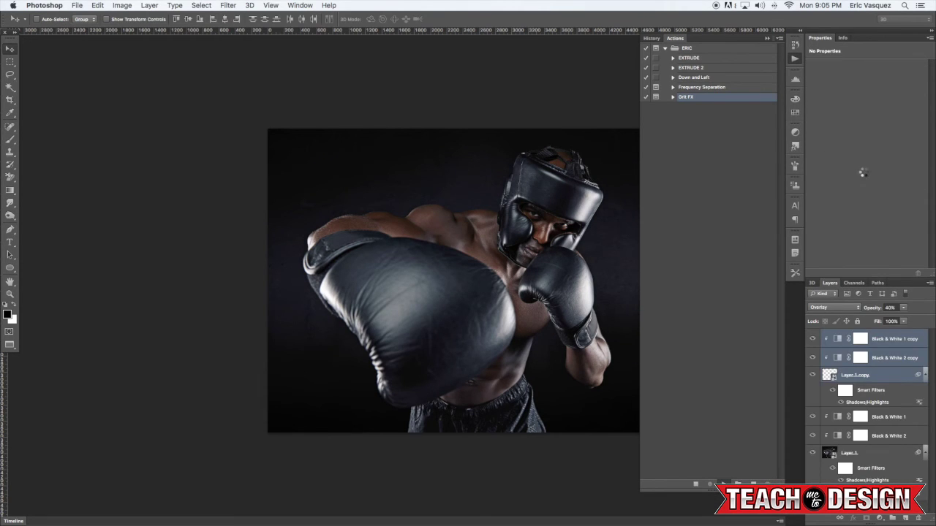
# - Continue past the High Pass stop and apply the filter with a radius of 7.6 pixels
pyautogui.click(541, 183)
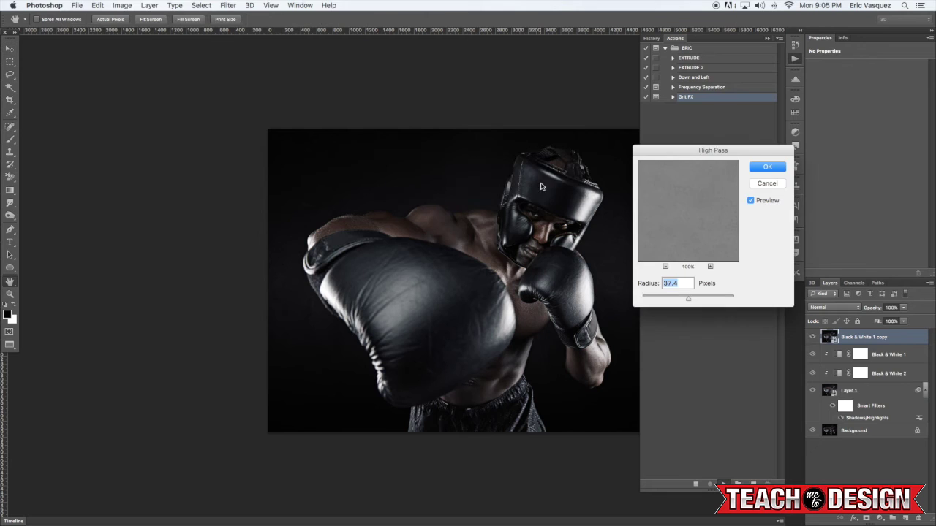
pyautogui.moveTo(688, 298); pyautogui.dragTo(674, 300)
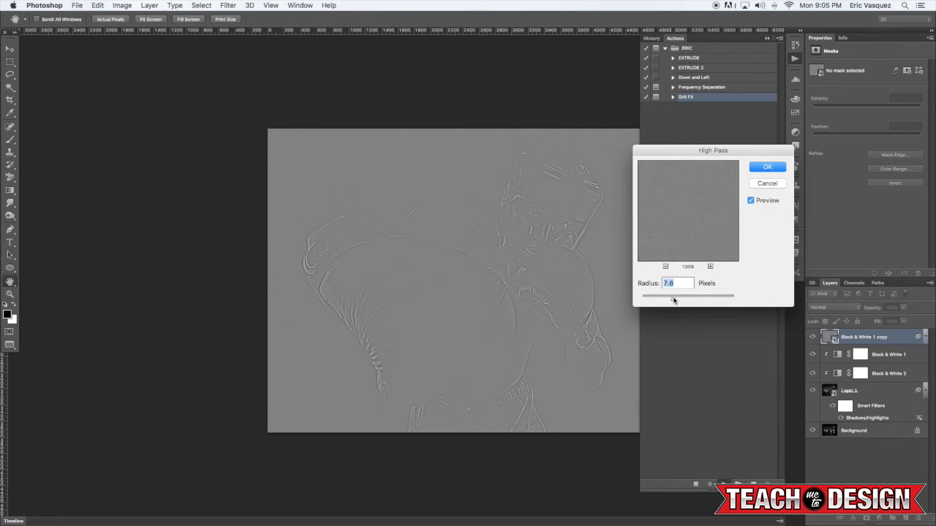
pyautogui.click(768, 167)
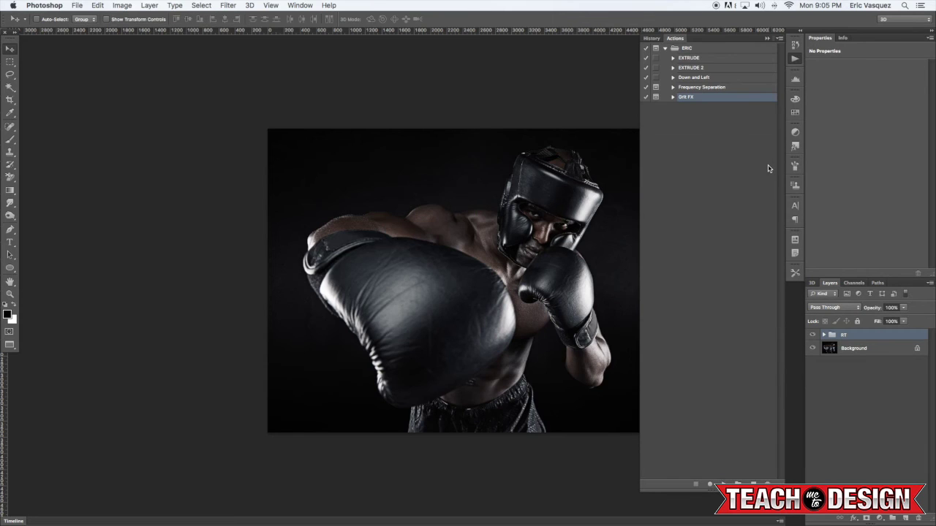
# - Toggle the RT group's visibility to compare the second photo with and without the grit effect
pyautogui.click(812, 335)
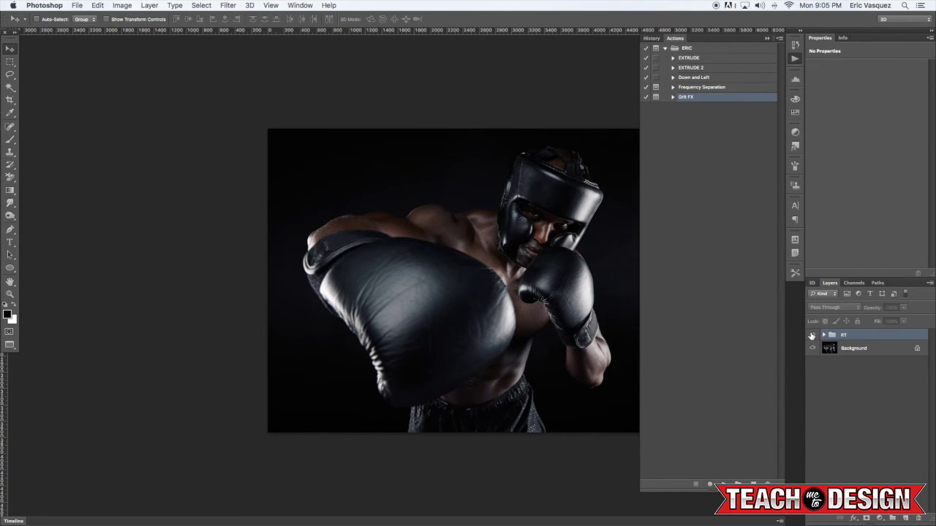
pyautogui.click(811, 335)
pyautogui.click(812, 335)
pyautogui.click(811, 335)
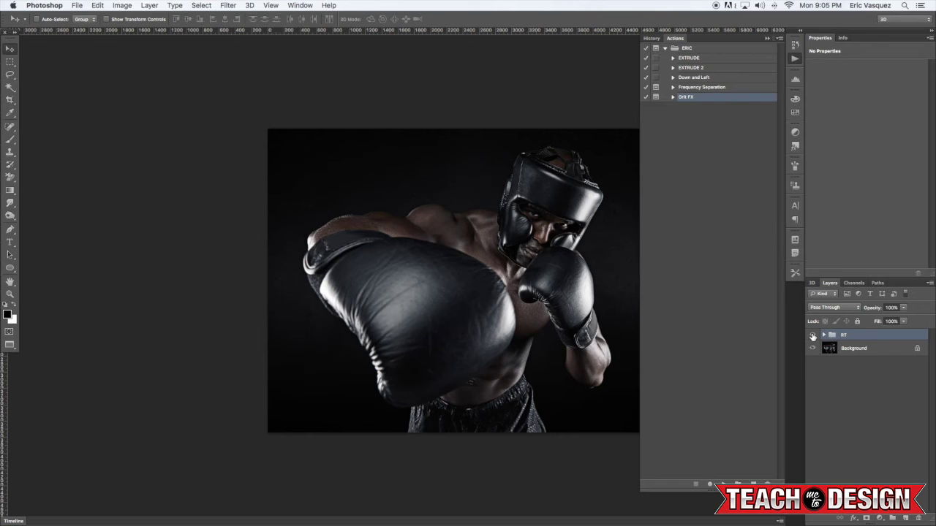
# - Expand the RT group and examine the blend modes and opacities of its High Pass, Black & White and Layer 1 layers
pyautogui.click(823, 334)
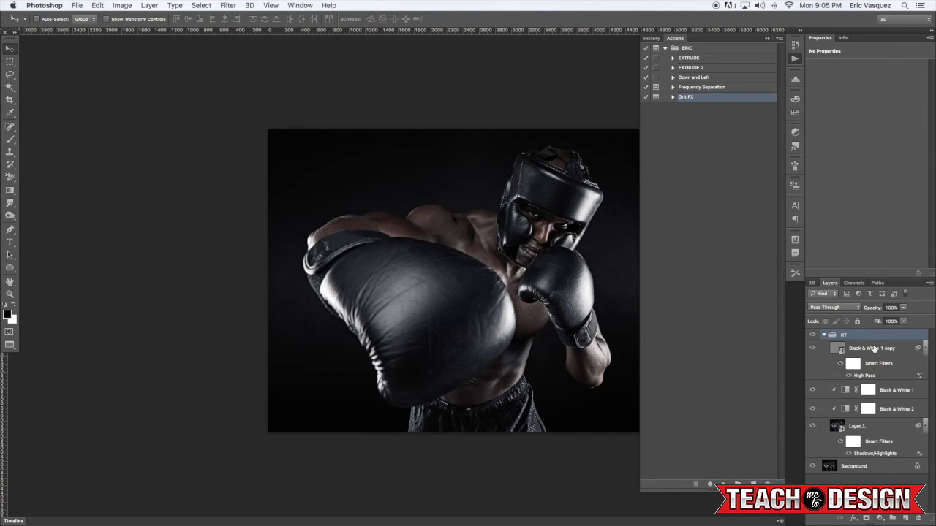
pyautogui.click(872, 349)
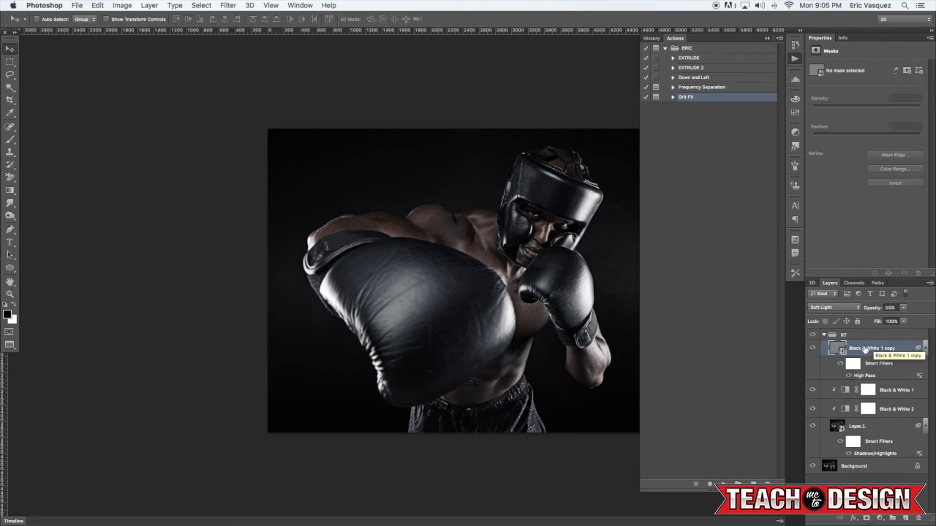
pyautogui.click(840, 307)
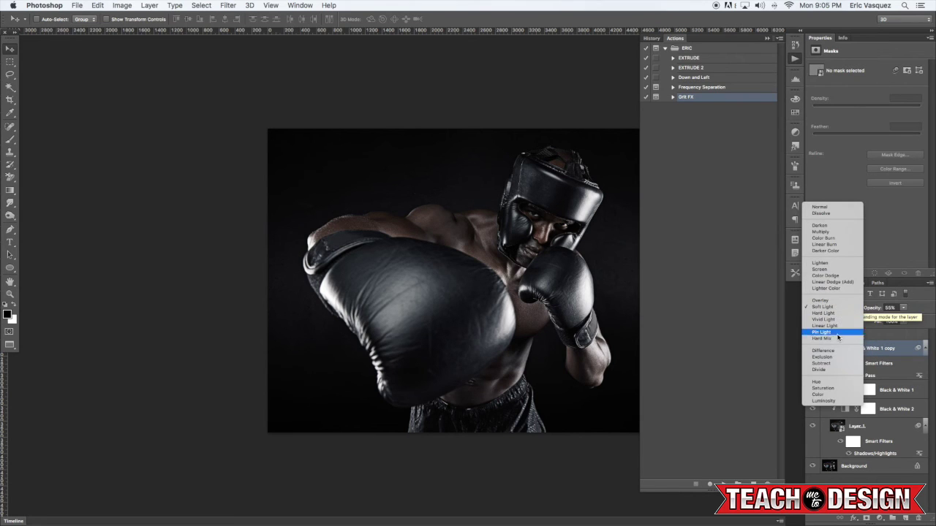
pyautogui.click(878, 350)
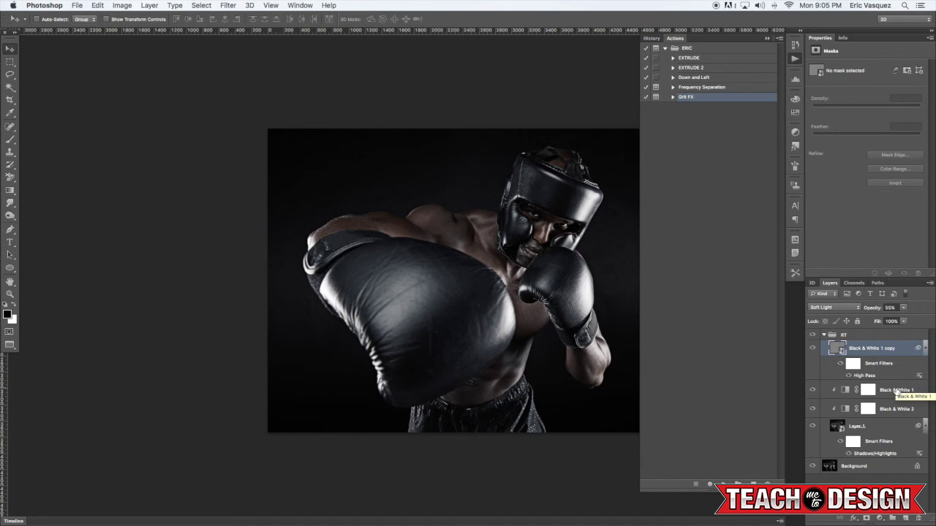
pyautogui.click(897, 392)
pyautogui.hotkey('alt', '[')
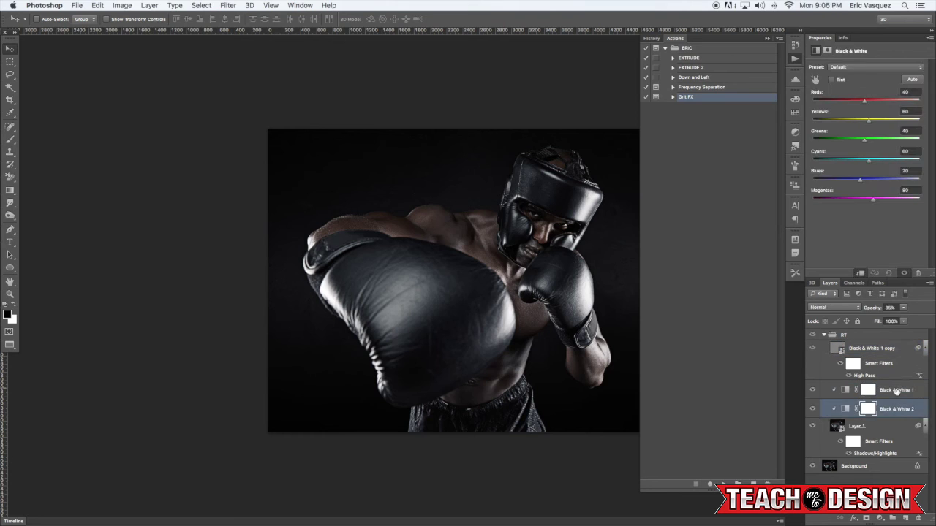
pyautogui.hotkey('alt', ']')
pyautogui.hotkey('alt', ']')
pyautogui.hotkey('alt', '[')
pyautogui.hotkey('alt', '[')
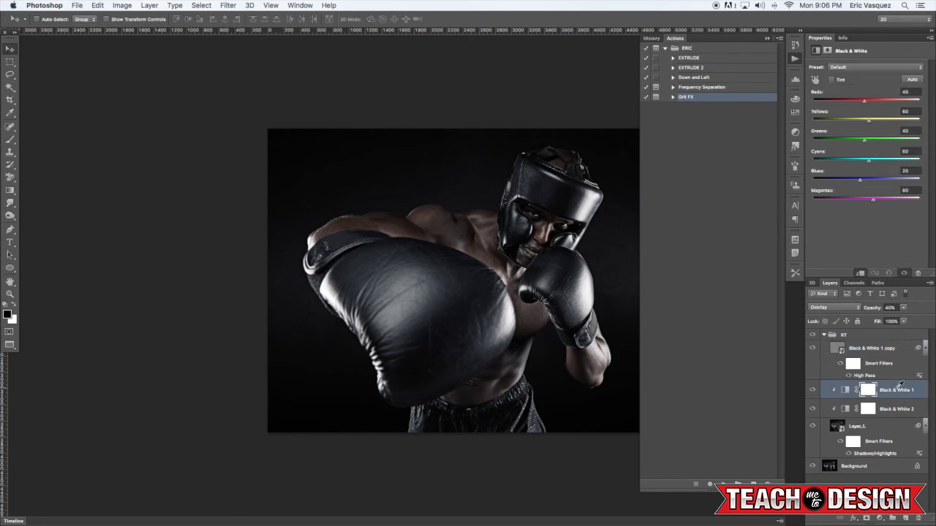
pyautogui.click(877, 428)
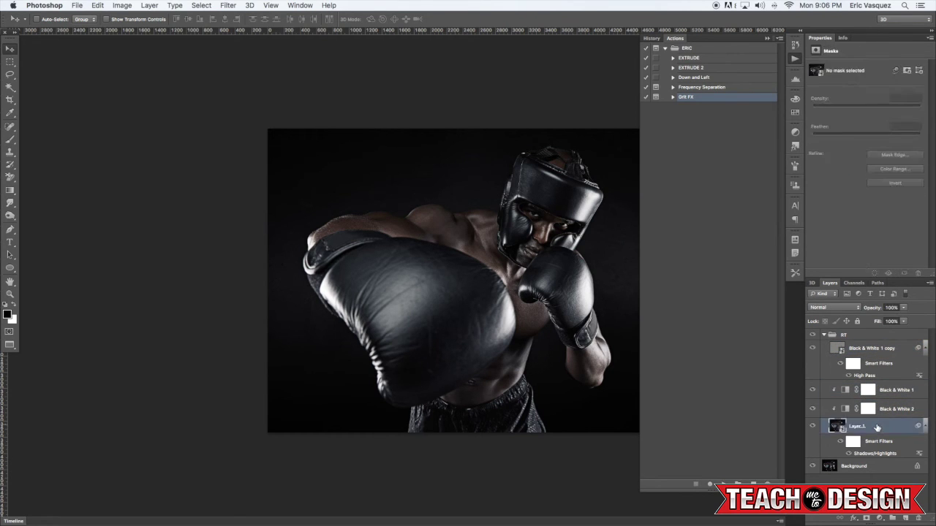
pyautogui.click(824, 334)
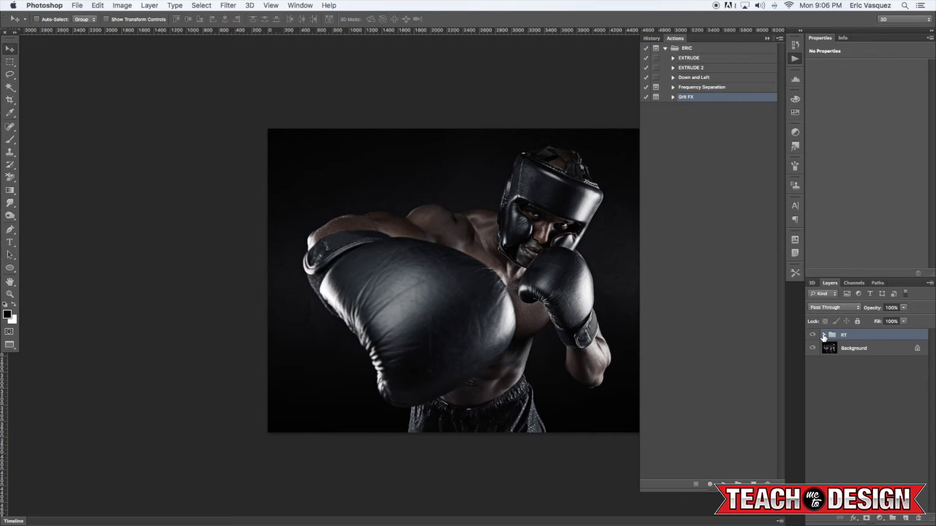
pyautogui.click(665, 48)
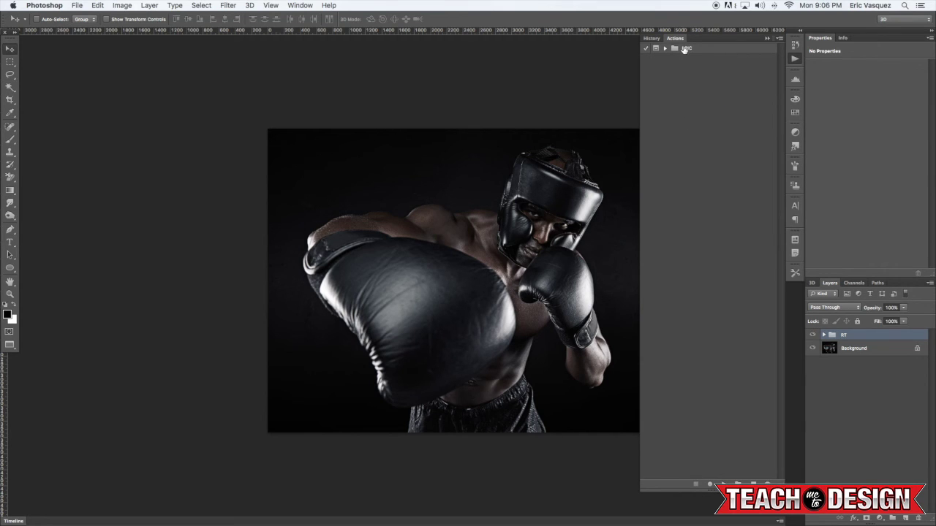
pyautogui.click(778, 40)
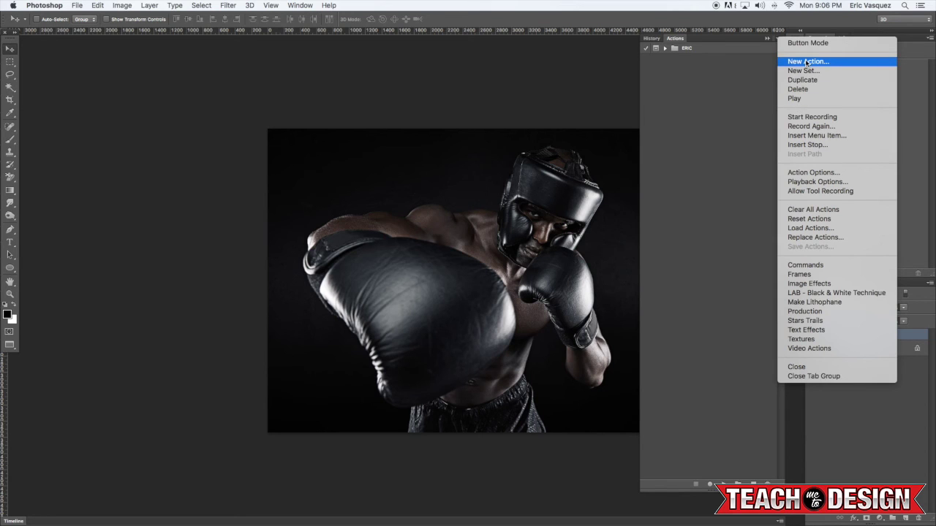
pyautogui.click(755, 138)
pyautogui.click(670, 49)
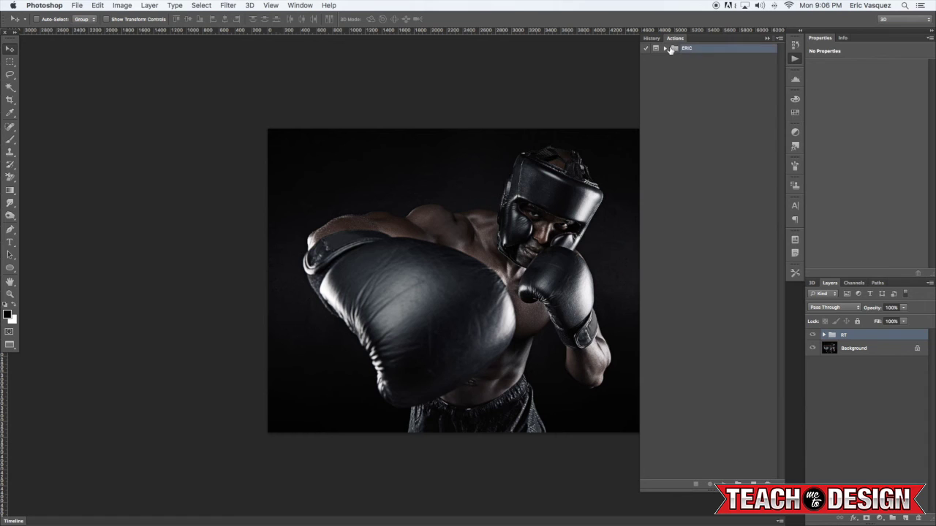
# - Try to save the individual actions from EXTRUDE through Grit FX by selecting them together
pyautogui.click(665, 48)
pyautogui.click(691, 58)
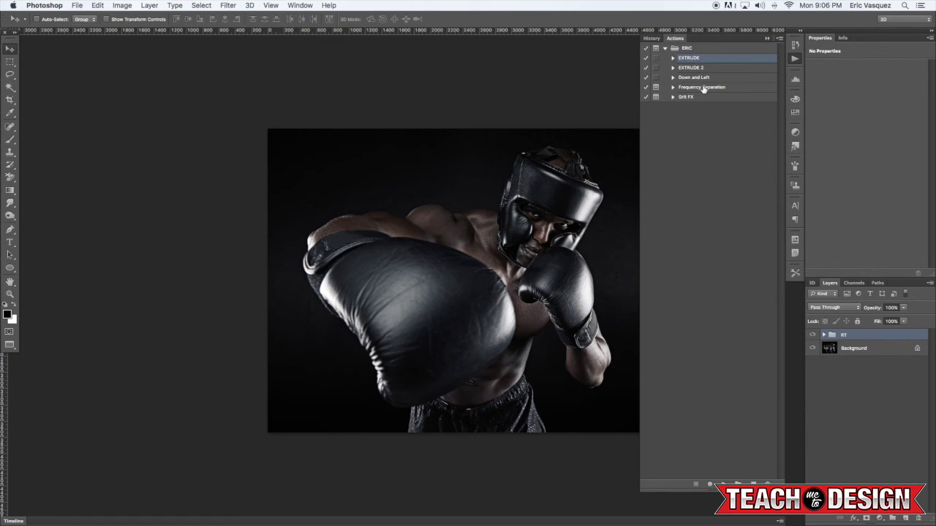
pyautogui.keyDown('shift'); pyautogui.click(703, 97); pyautogui.keyUp('shift')
pyautogui.click(778, 38)
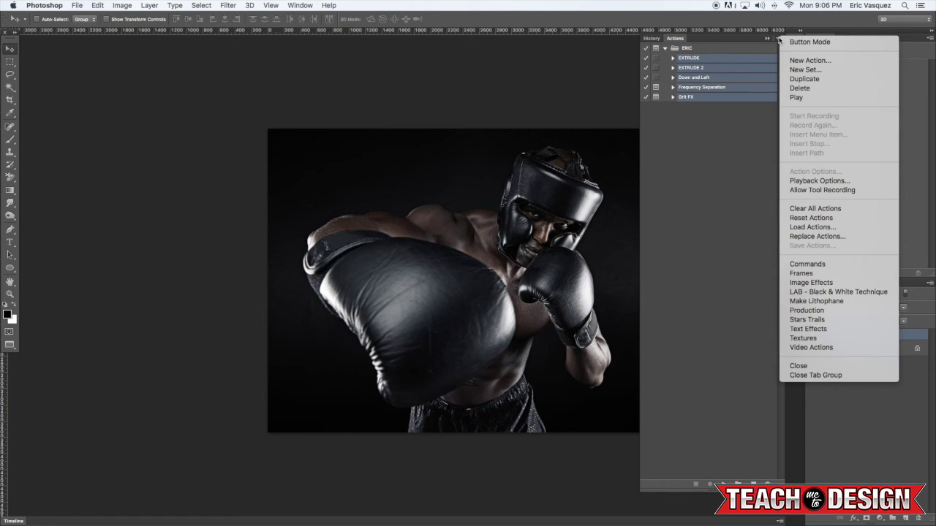
pyautogui.click(728, 161)
# - Save the whole action set containing Grit FX to the Desktop under its existing name
pyautogui.click(702, 49)
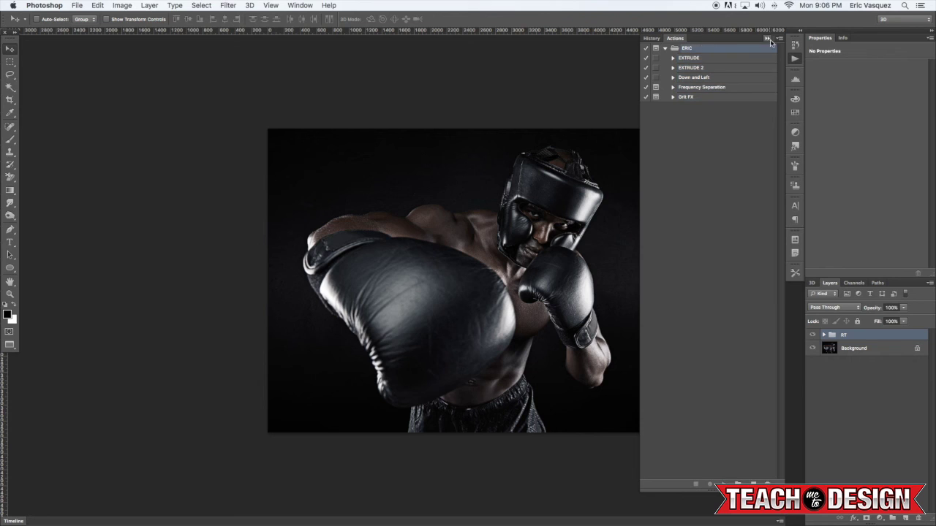
pyautogui.click(778, 38)
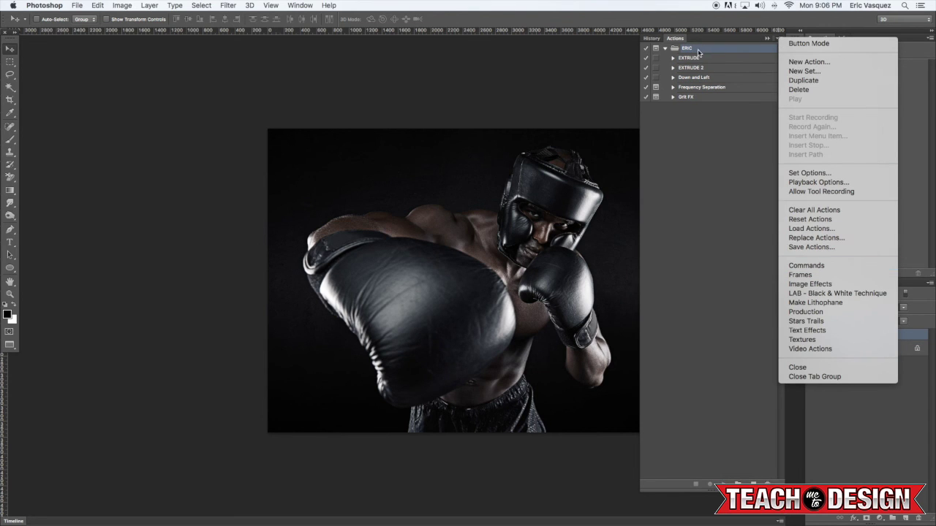
pyautogui.click(809, 248)
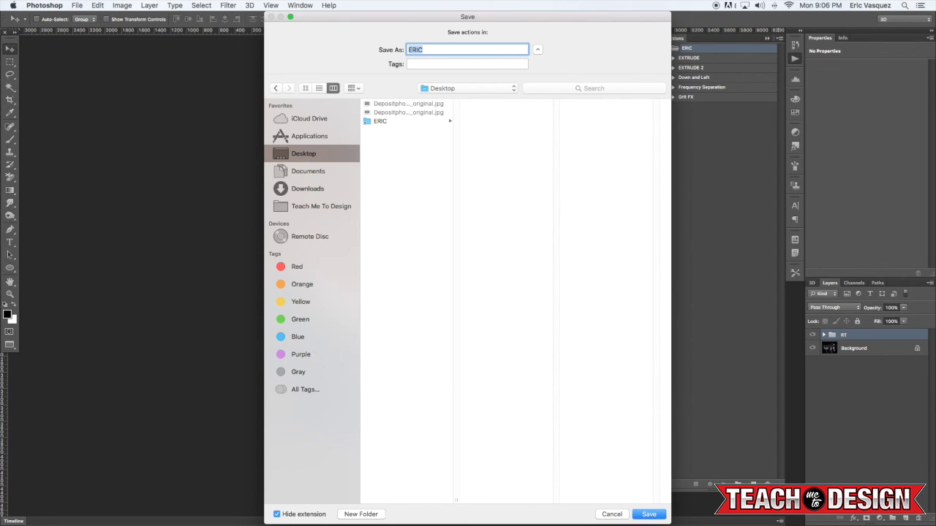
pyautogui.press('Return')
# - Collapse the saved action set and delete it from the actions list
pyautogui.click(666, 48)
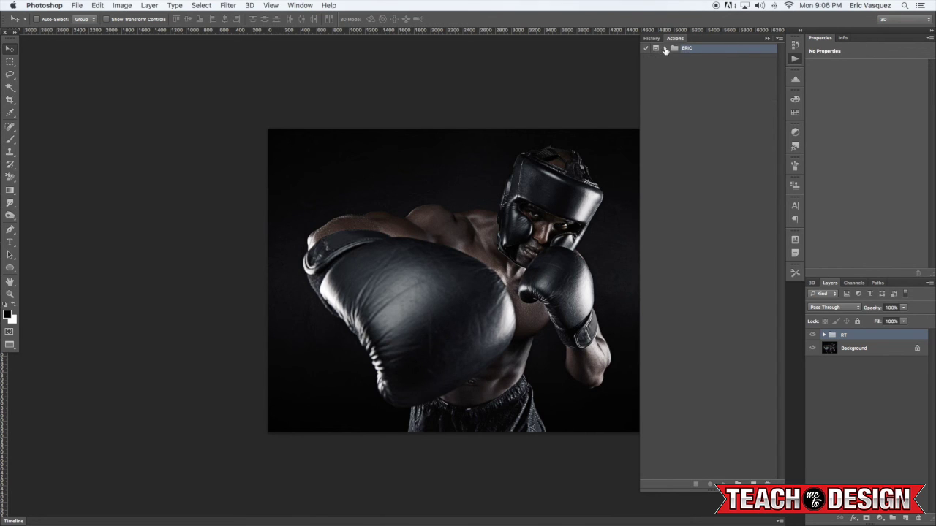
pyautogui.click(768, 482)
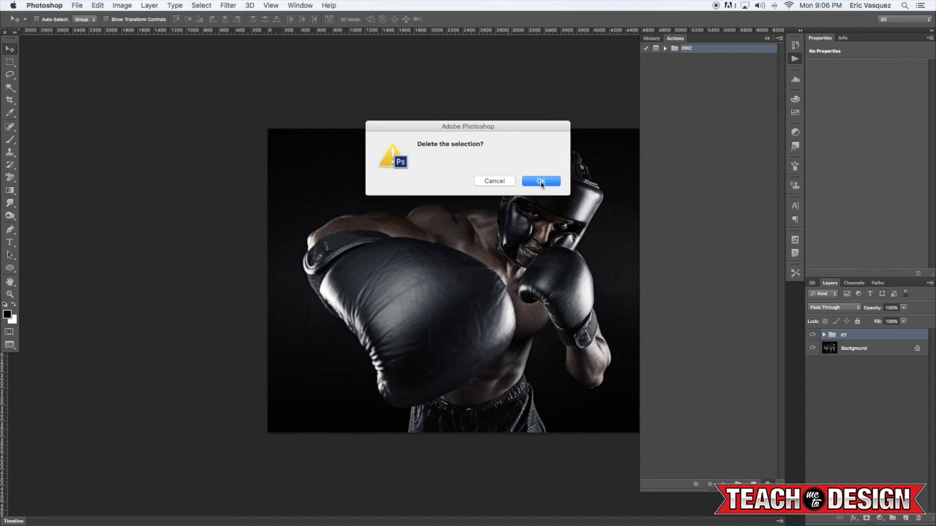
pyautogui.click(540, 183)
# - Load the saved .atn action set file from the Desktop back into the actions list
pyautogui.click(778, 39)
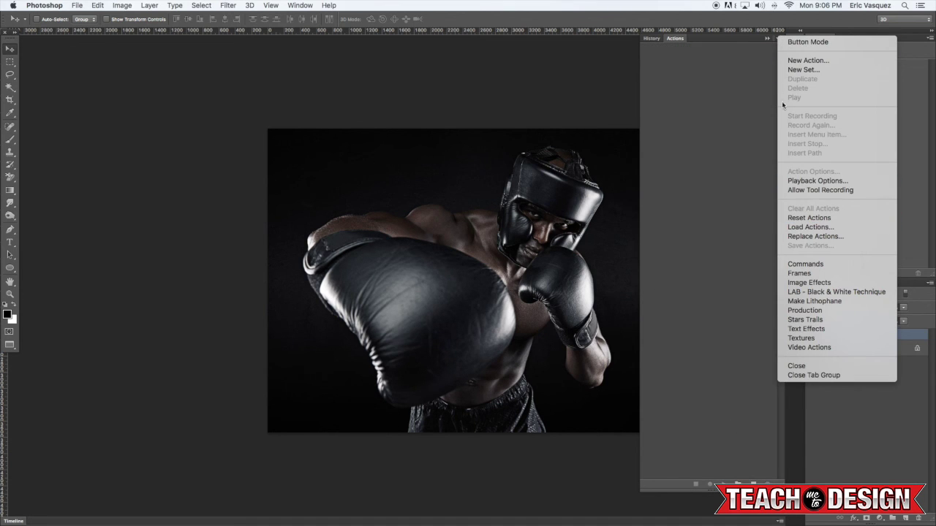
pyautogui.click(783, 40)
pyautogui.click(782, 41)
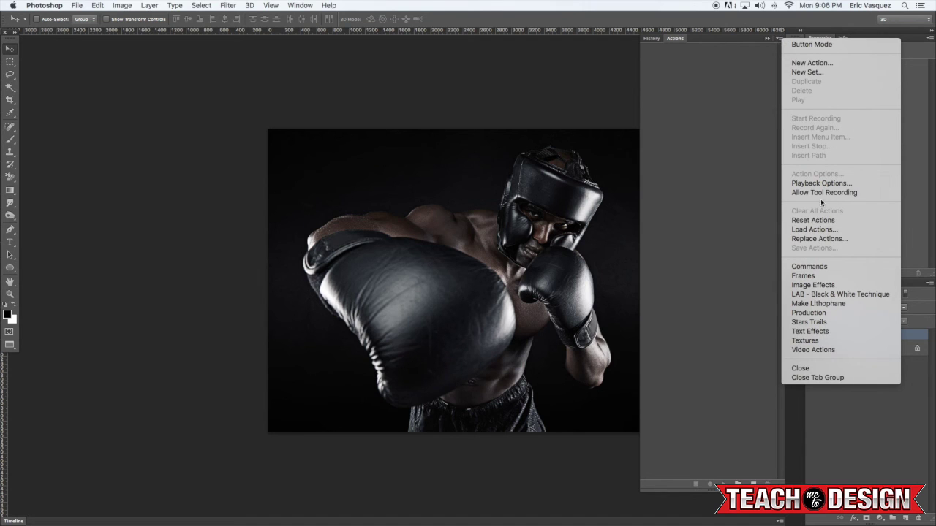
pyautogui.click(823, 231)
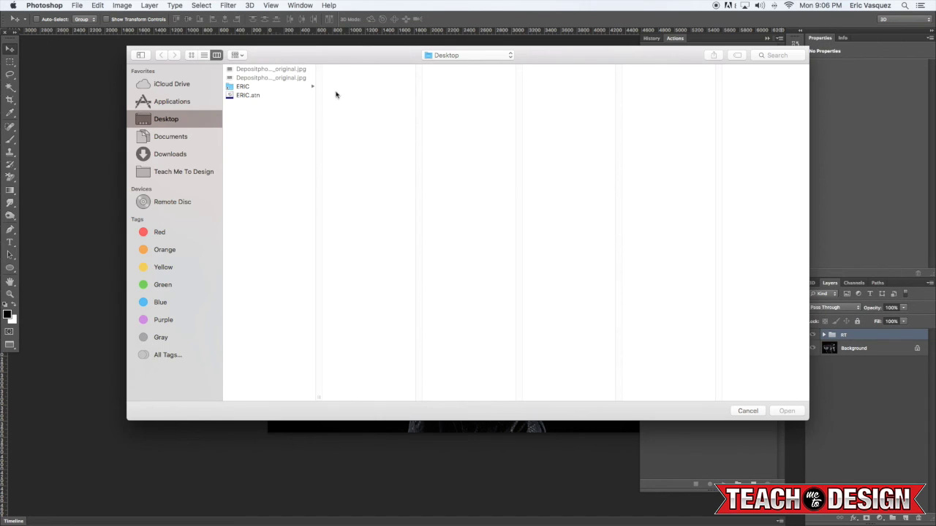
pyautogui.click(247, 95)
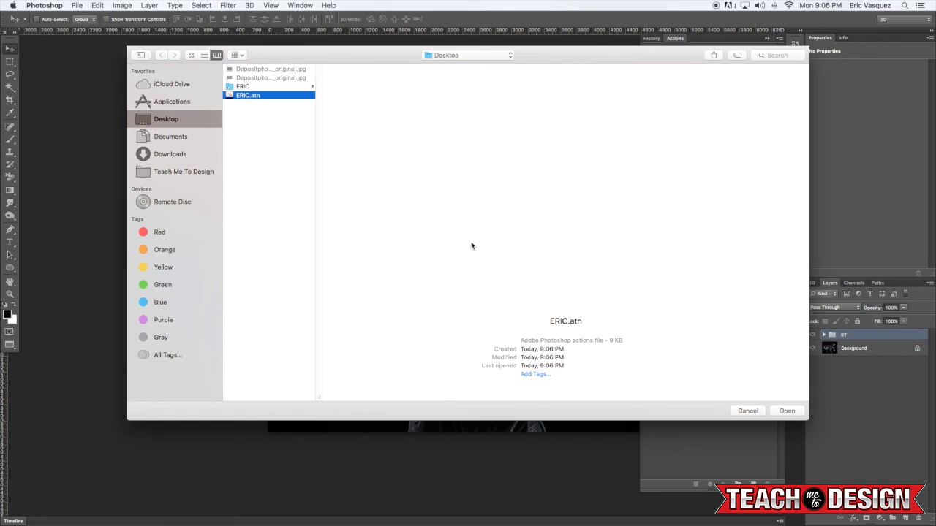
pyautogui.click(786, 411)
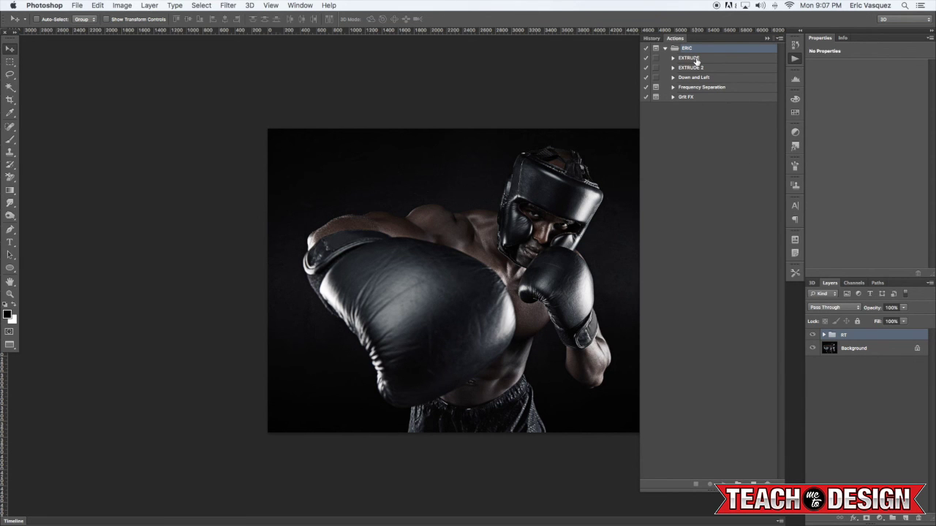
# - Enlarge the boxer photo and collapse the actions list to view the finished grit effect unobstructed
pyautogui.moveTo(542, 182); pyautogui.dragTo(519, 169)
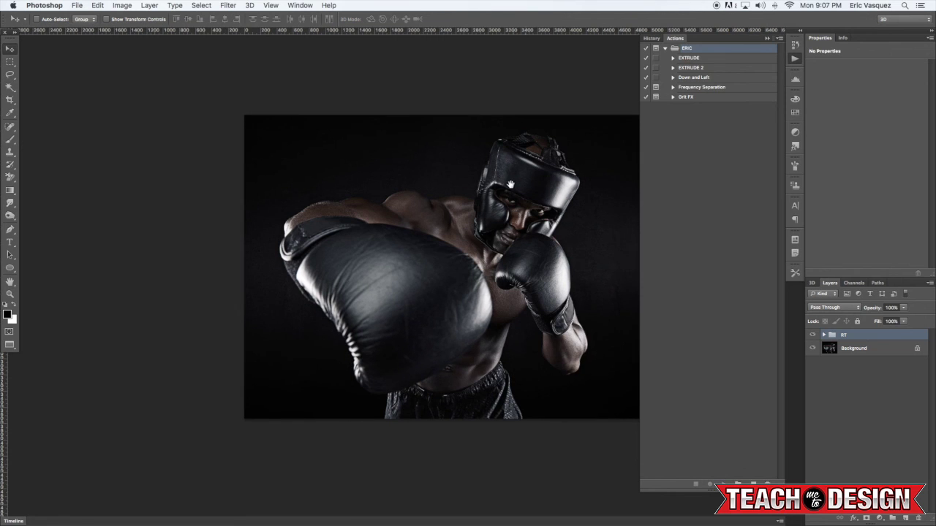
pyautogui.press('super+plus')
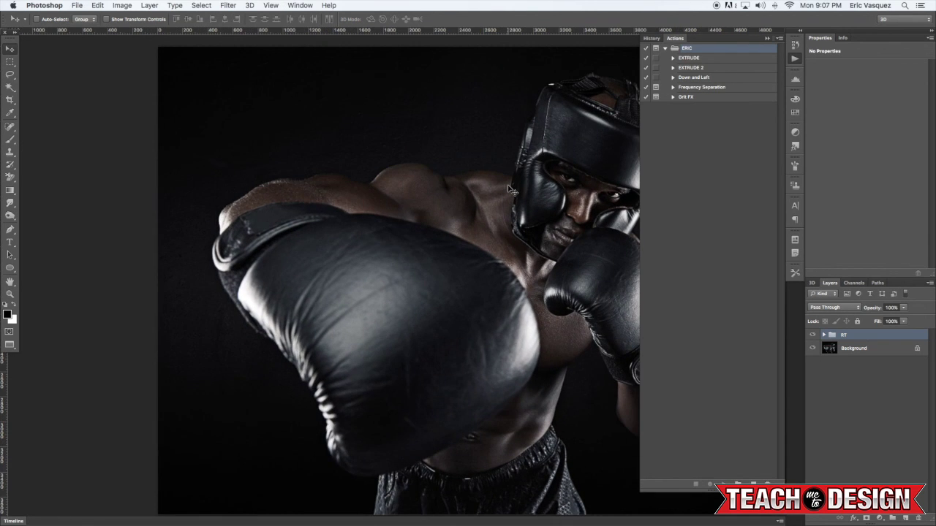
pyautogui.click(675, 38)
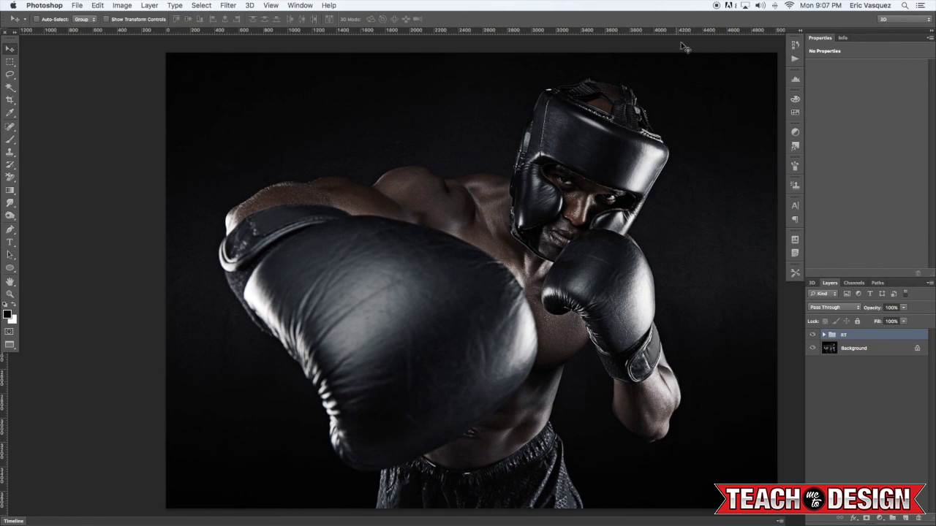